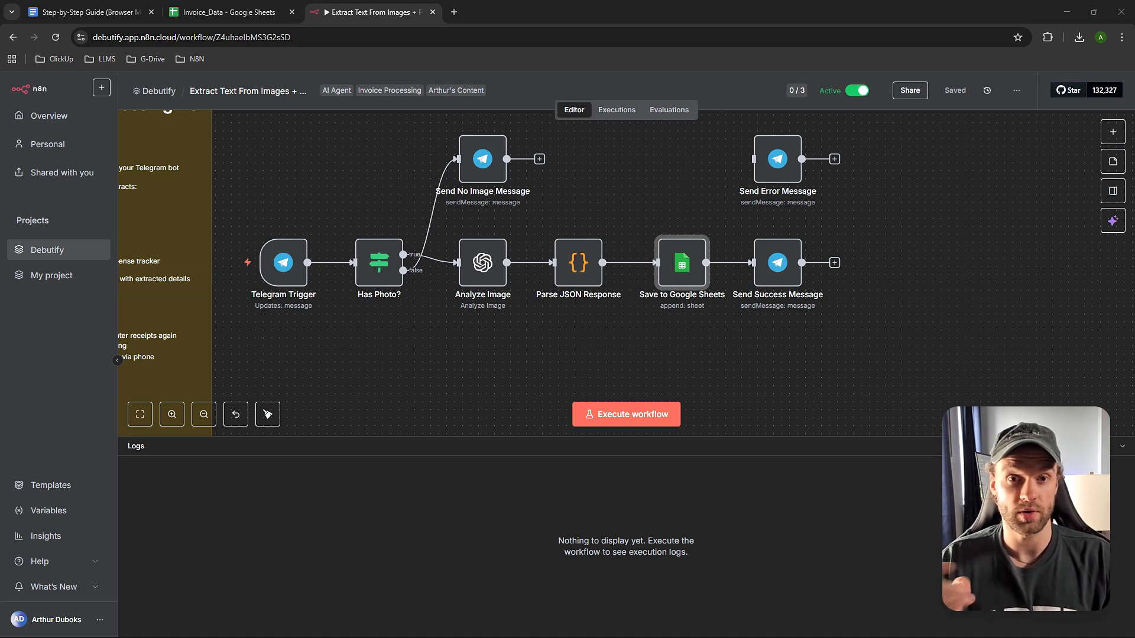
- Move the Step-by-Step Guide tab to the right of Invoice_Data and scroll down to section 4
left_click(72, 13)
left_click_drag(96, 13, 253, 8)
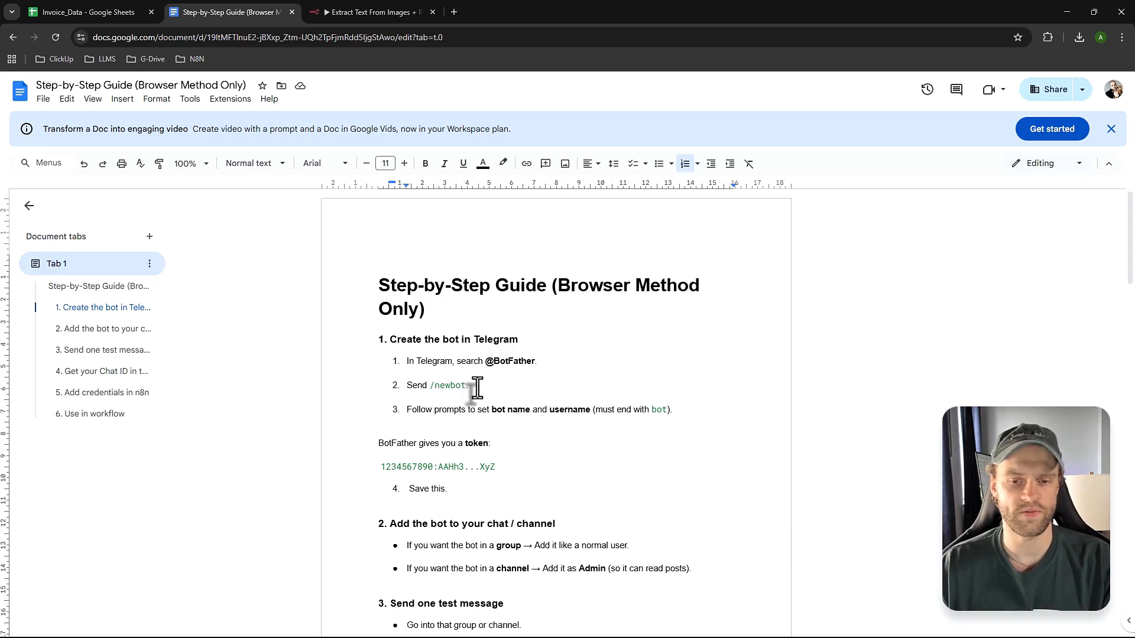
scroll(465, 363, "down", 1)
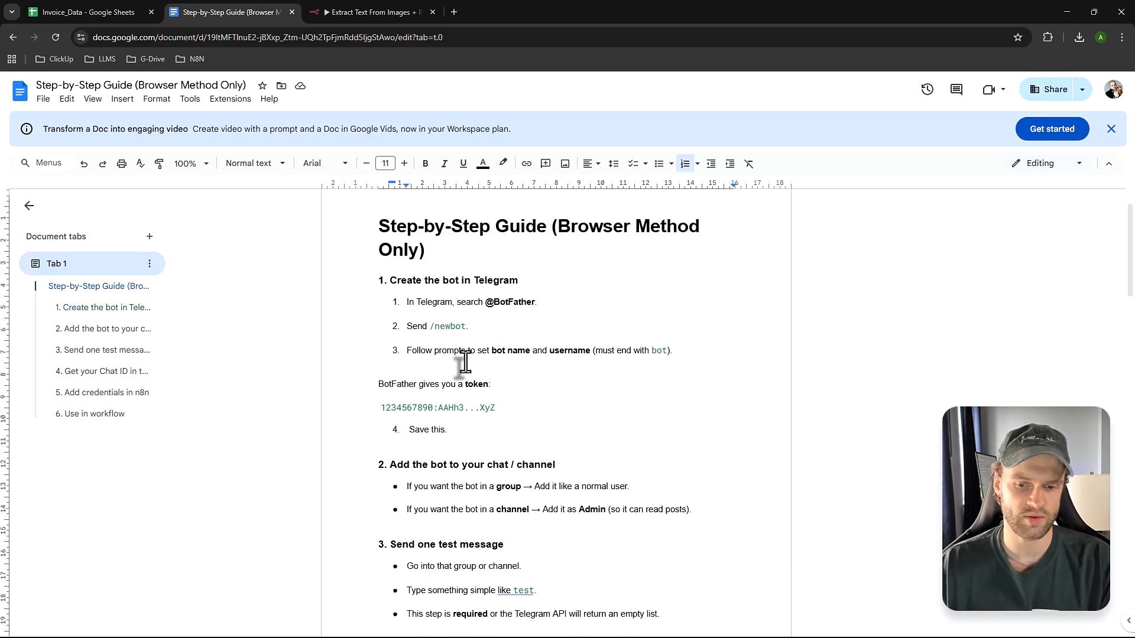
scroll(464, 363, "down", 10)
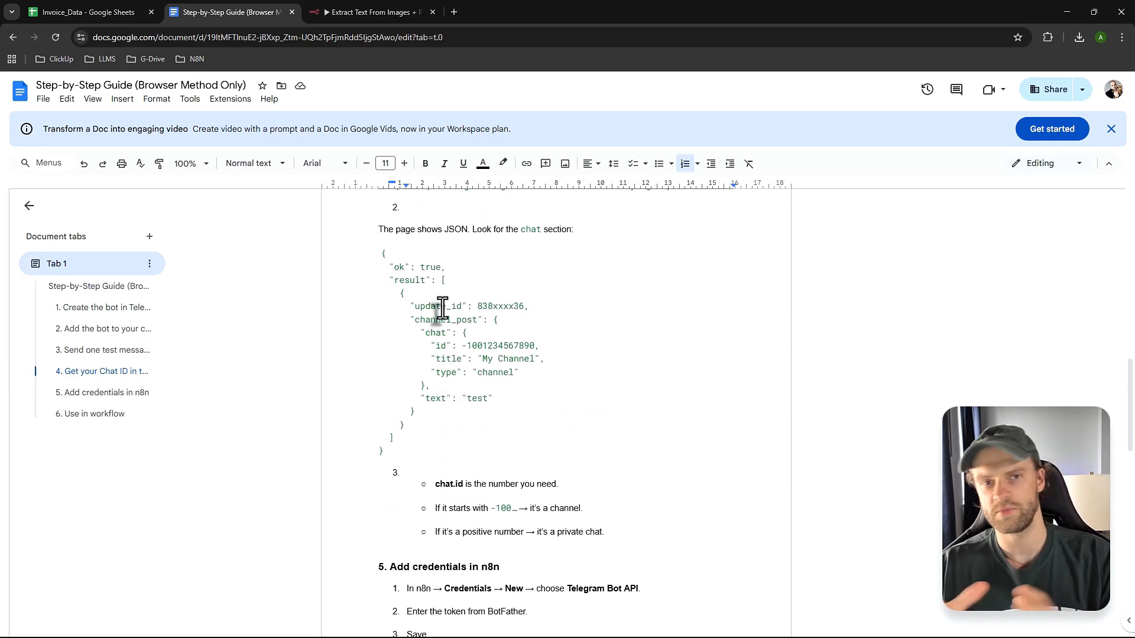
- Switch between the n8n workflow and the guide, then bring up the Invoice_Data spreadsheet
left_click(329, 11)
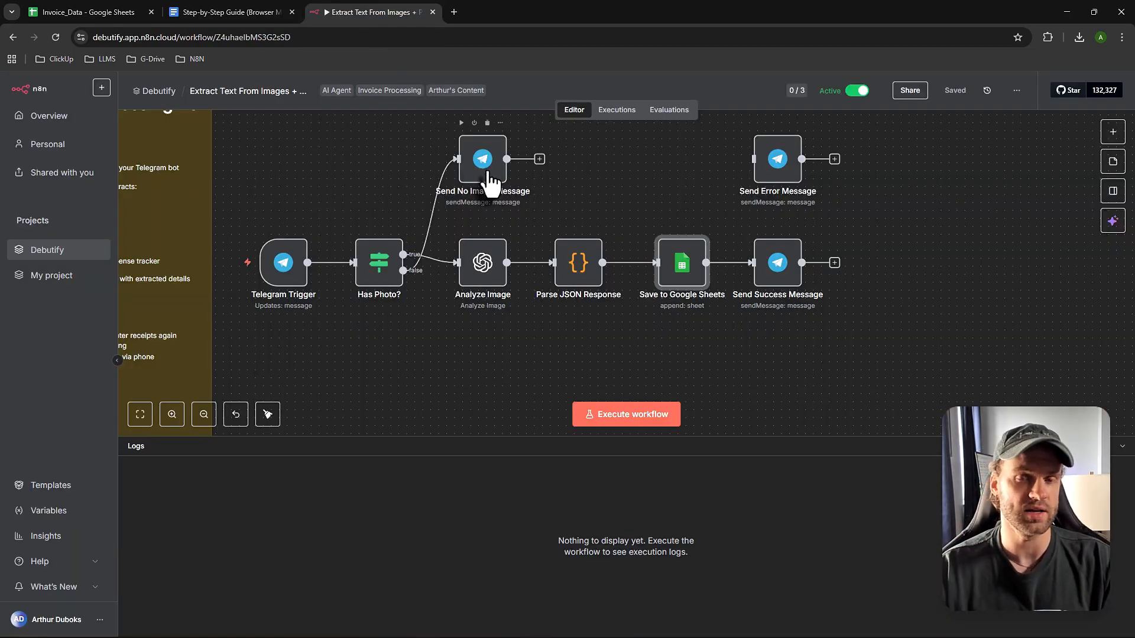
left_click(215, 13)
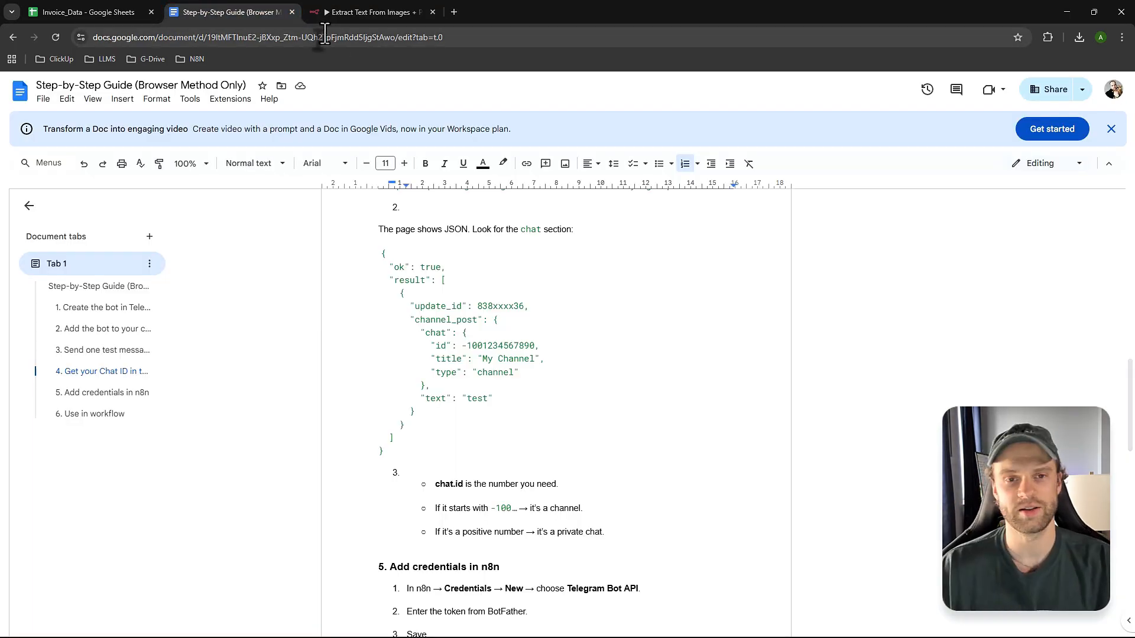
left_click(360, 12)
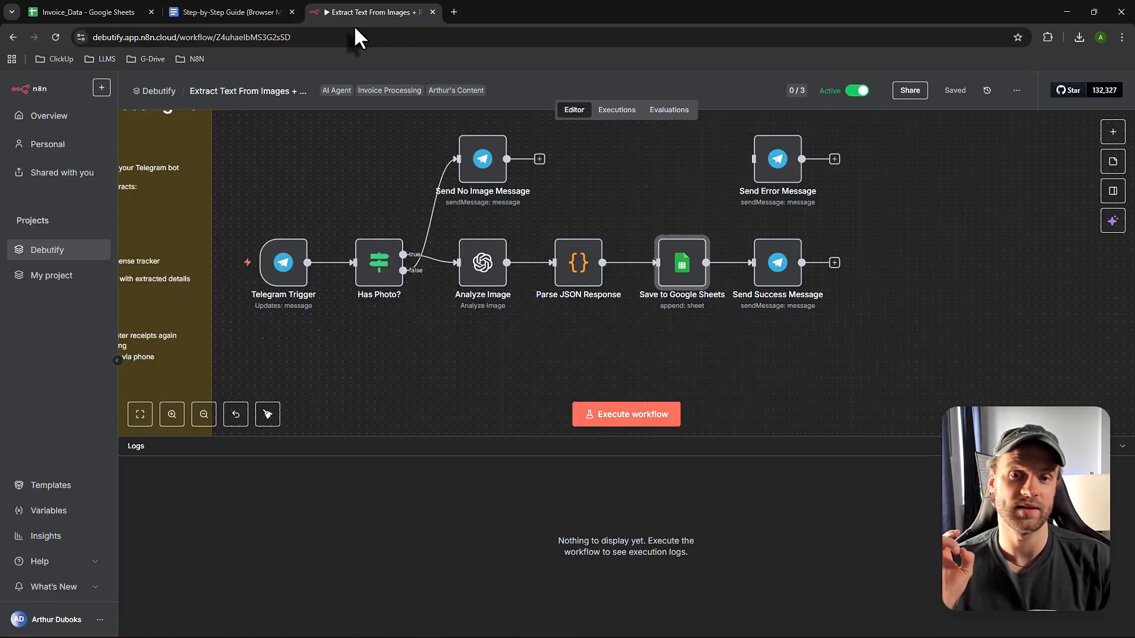
left_click(252, 13)
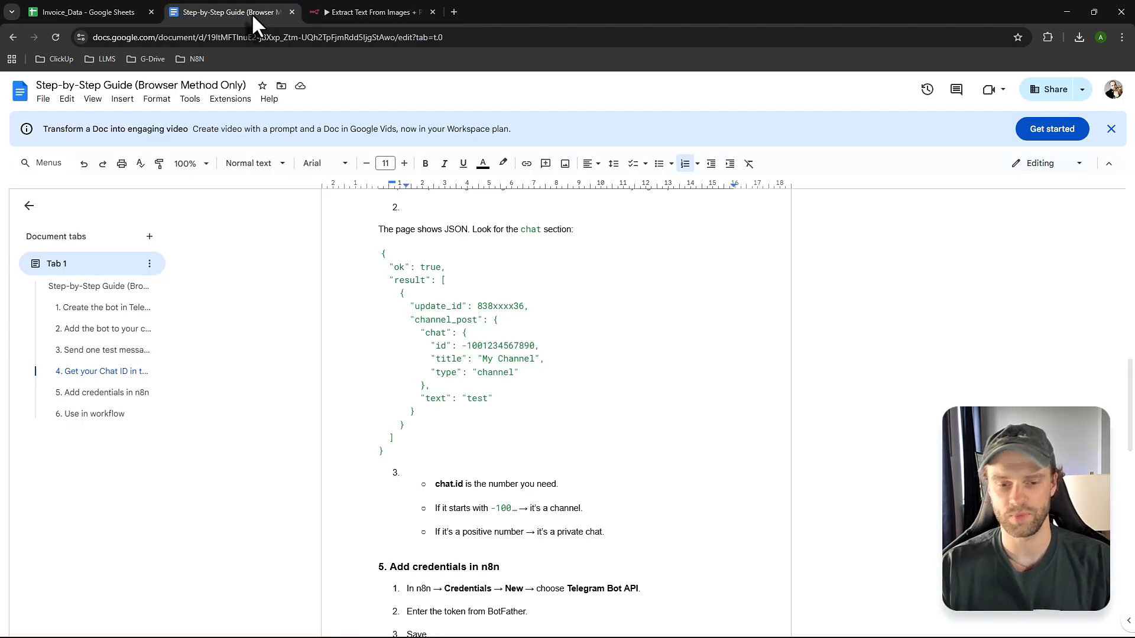
left_click(139, 13)
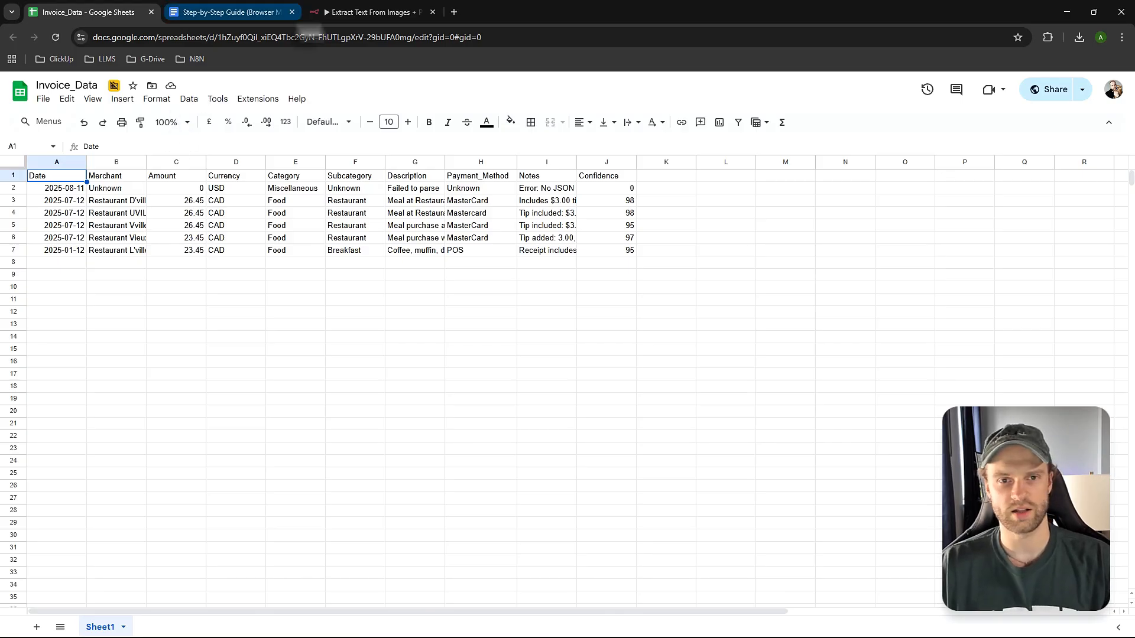
- Return to the n8n 'Extract Text From Images' workflow tab
left_click(352, 13)
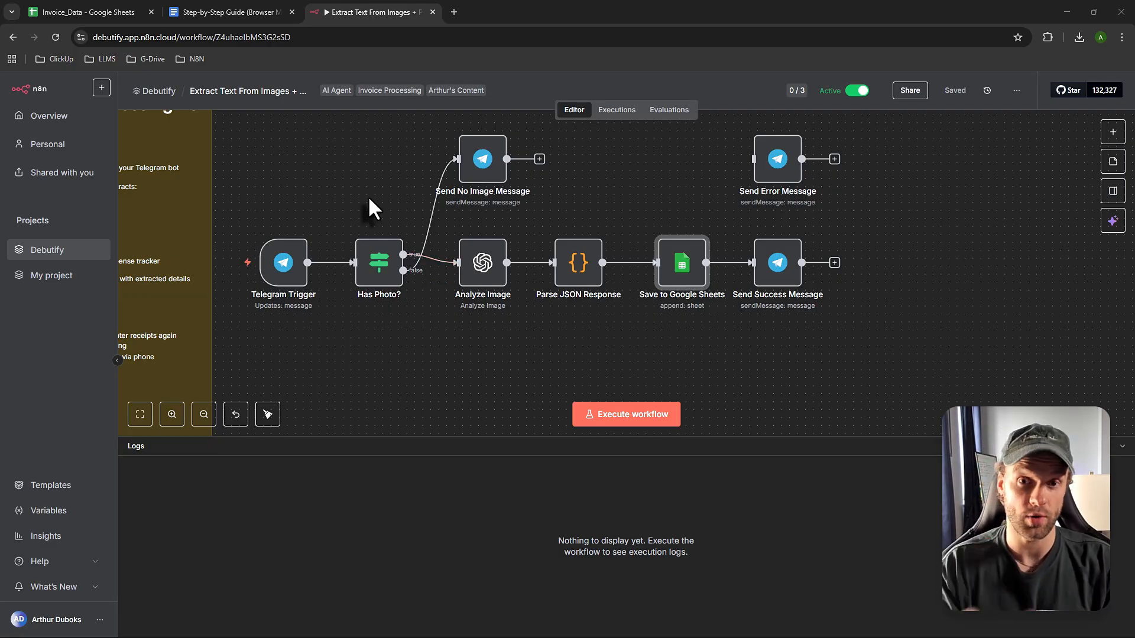
mouse_move(281, 266)
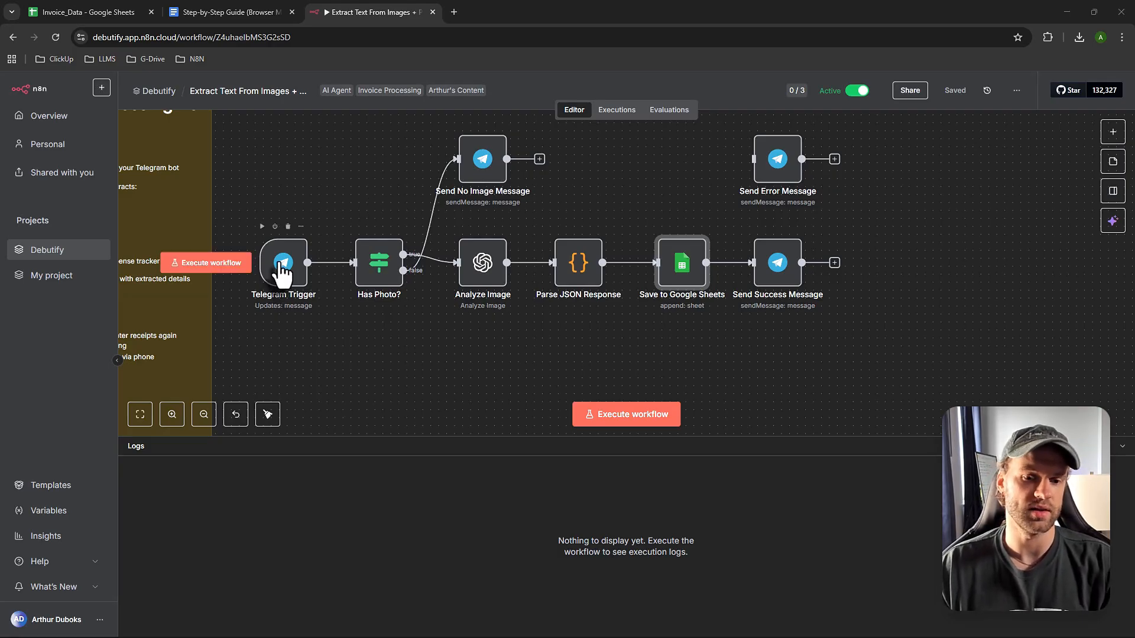
double_click(283, 264)
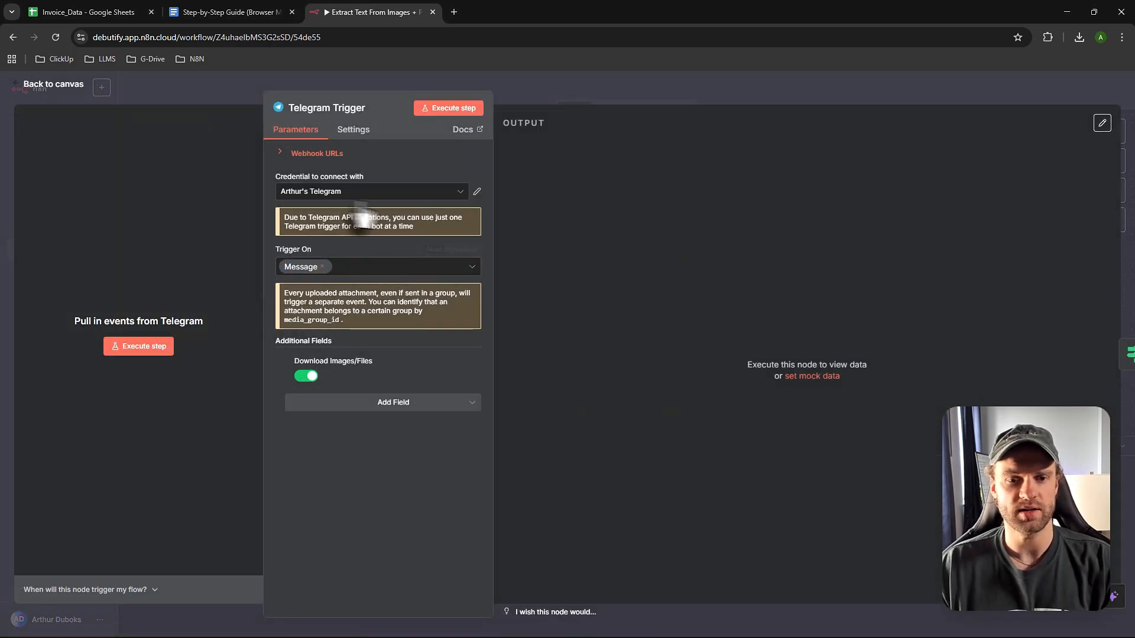
left_click(383, 192)
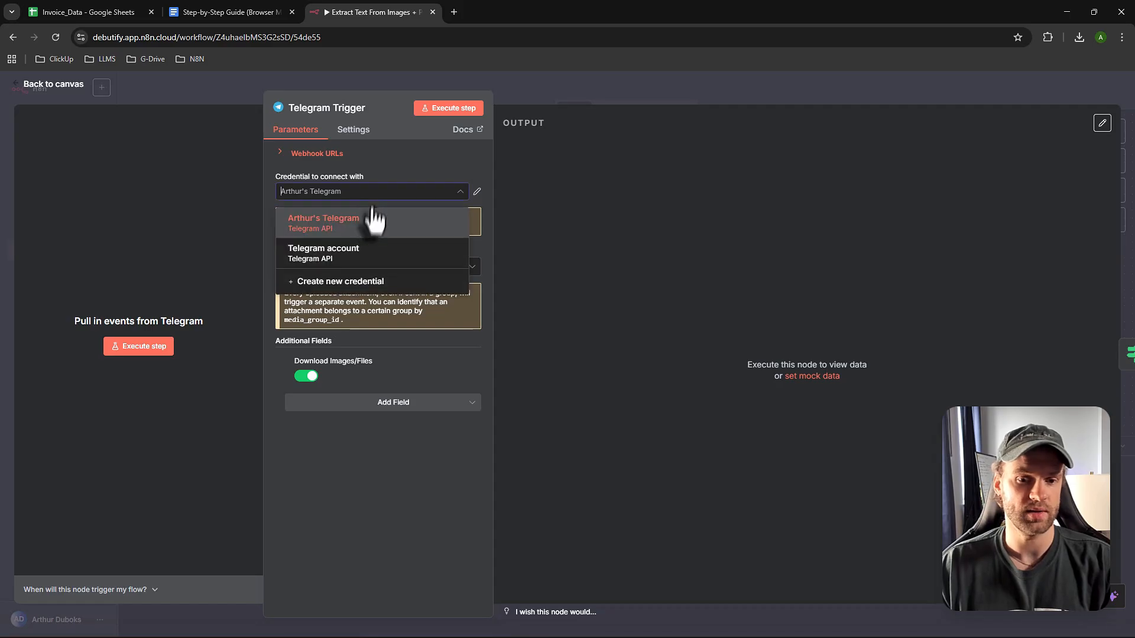
left_click(349, 282)
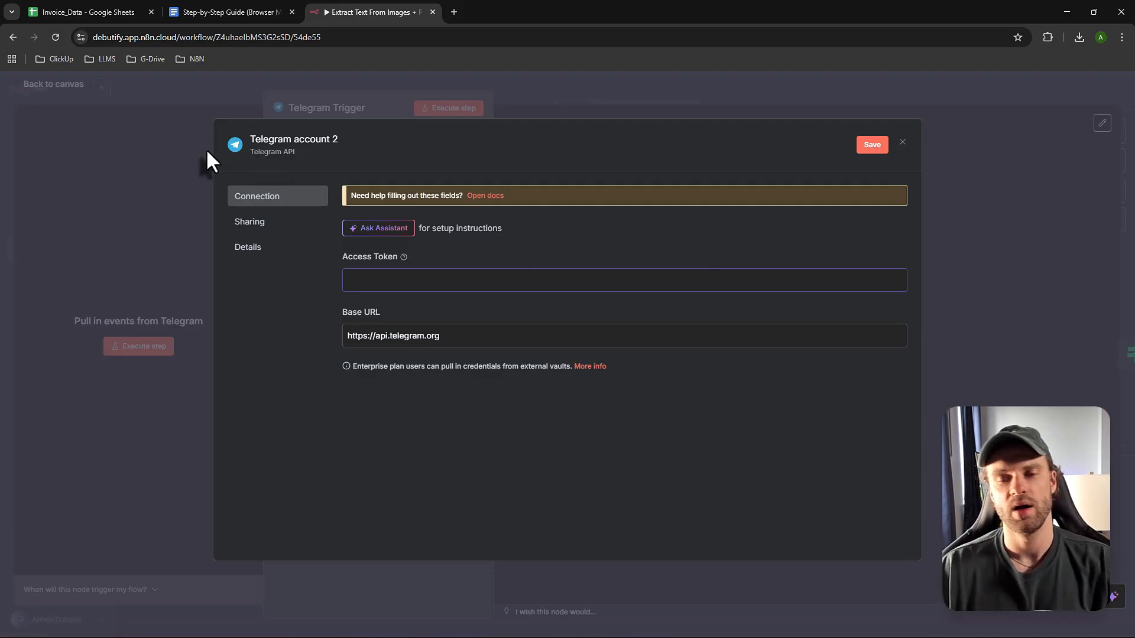
left_click(137, 132)
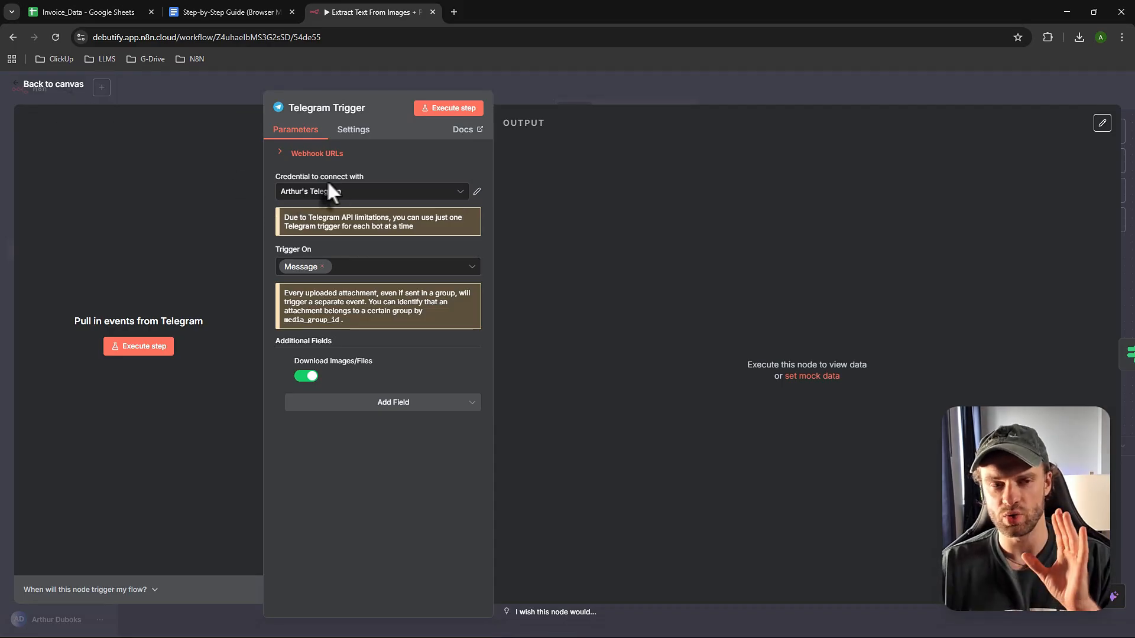
left_click(52, 89)
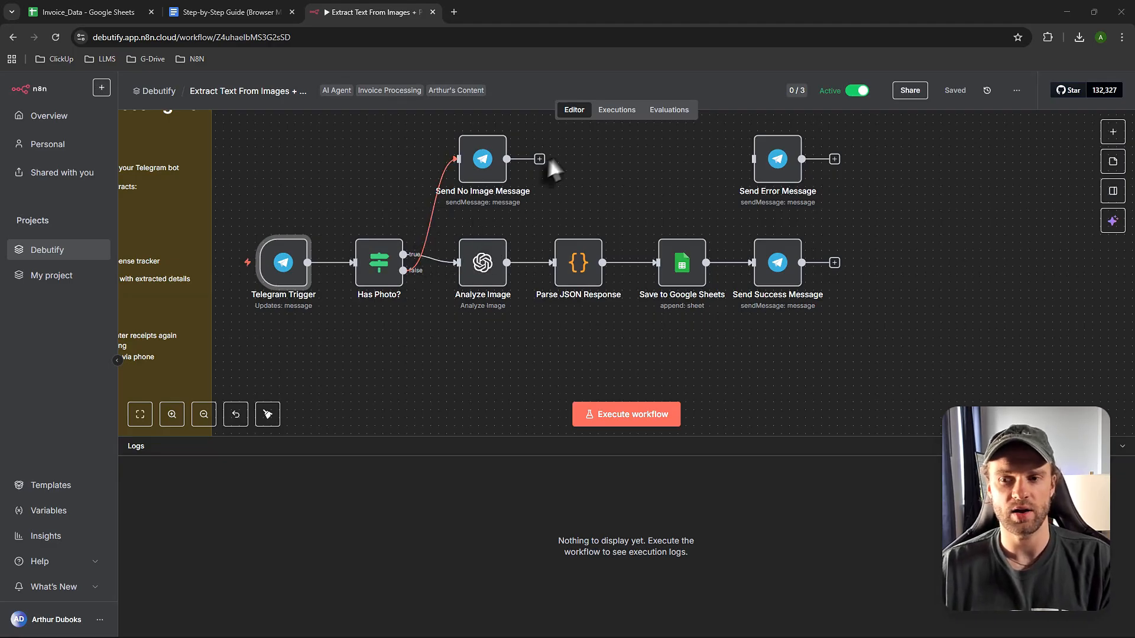
- Inspect the Chat ID in the Send No Image Message node, then return to the setup guide
scroll(496, 180, "up", 1)
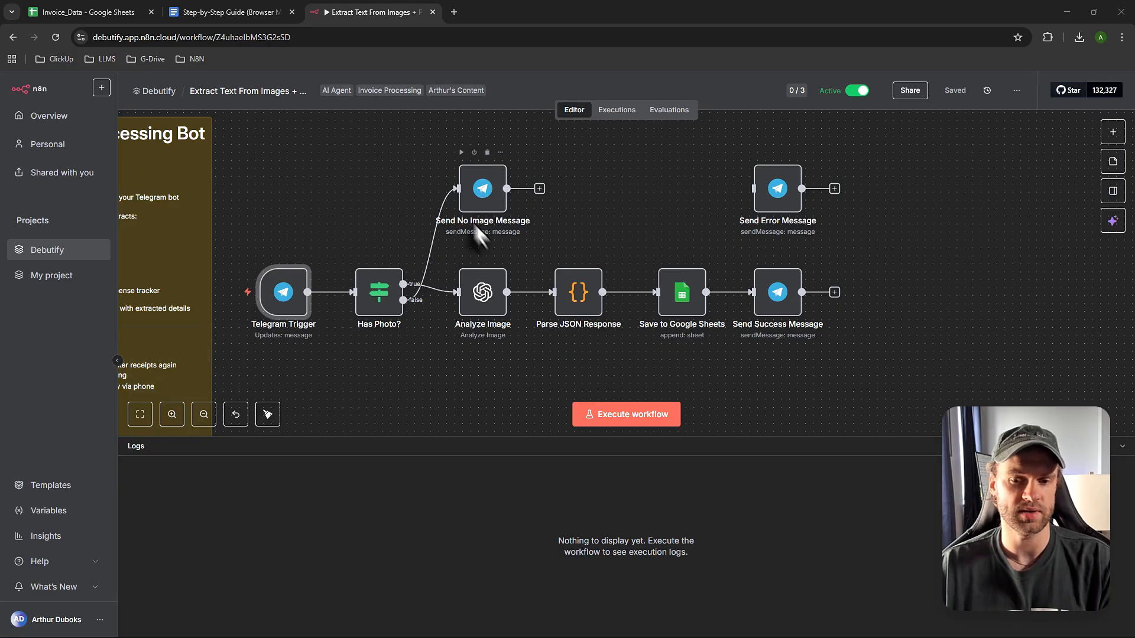
double_click(481, 190)
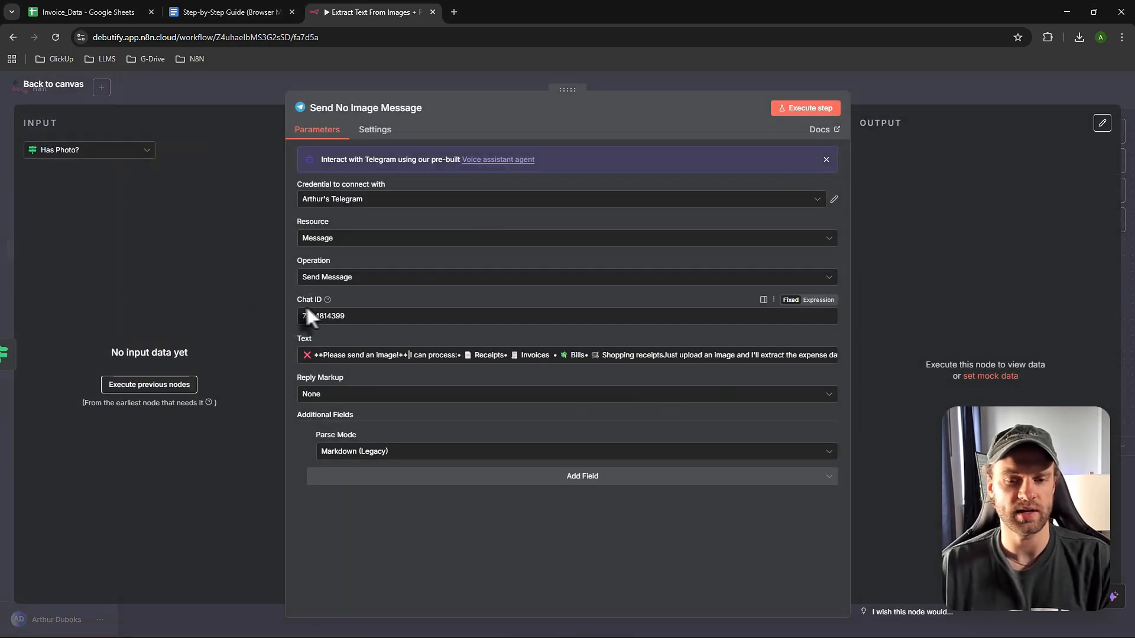
double_click(341, 319)
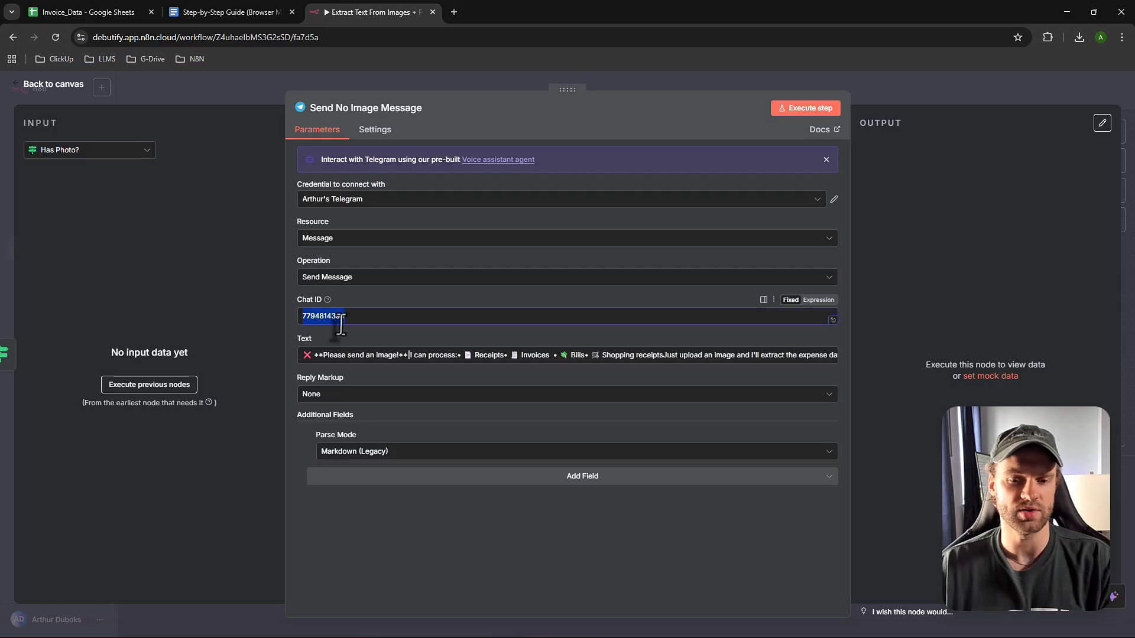
left_click(243, 8)
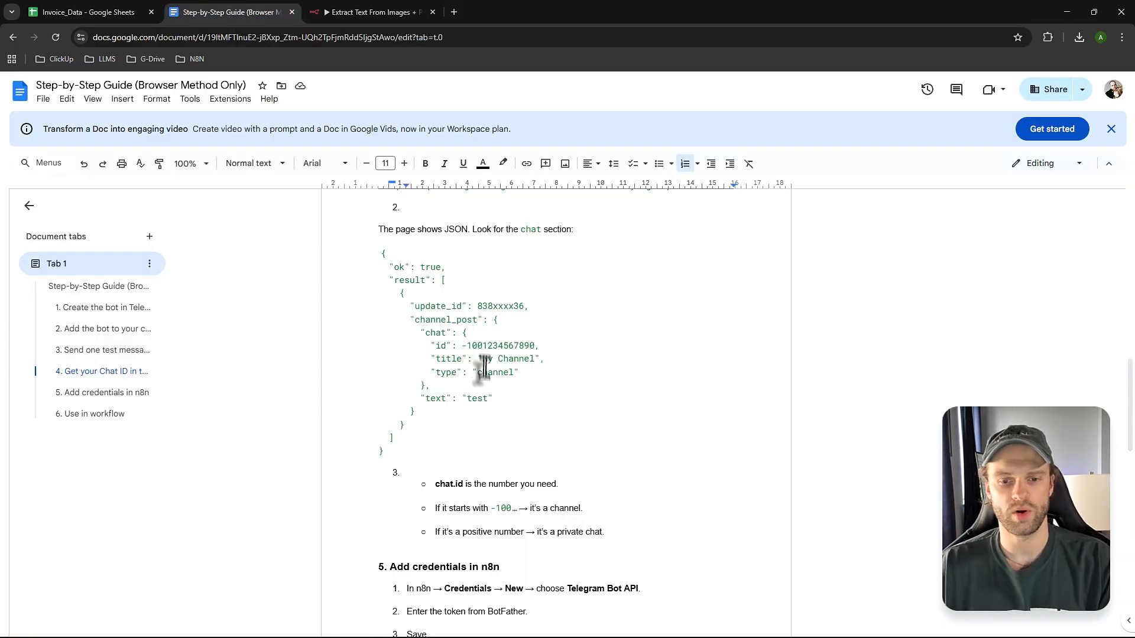
- Copy the guide's Telegram getUpdates link and paste it into a new browser tab's address bar
scroll(483, 367, "down", 3)
scroll(486, 366, "up", 15)
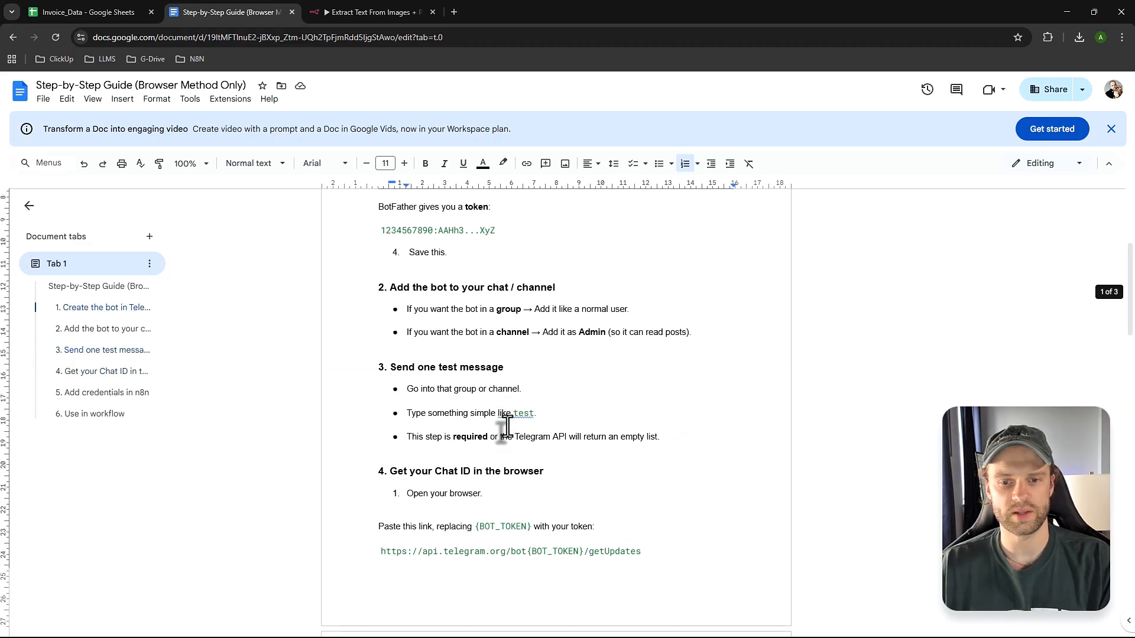
scroll(507, 425, "up", 3)
scroll(509, 429, "down", 5)
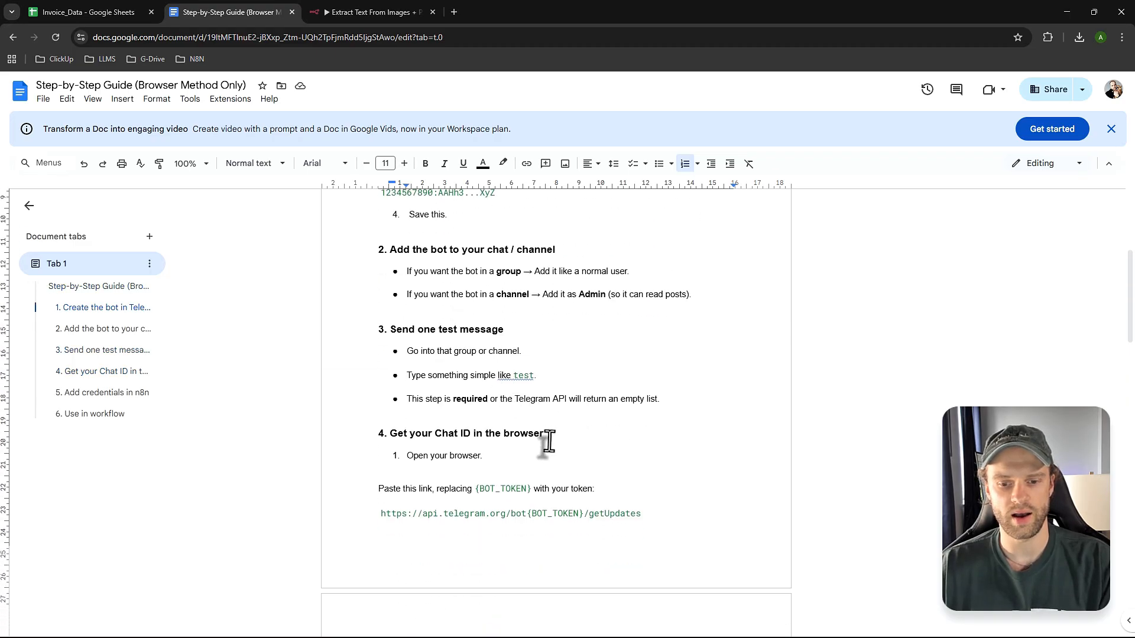
scroll(455, 431, "down", 1)
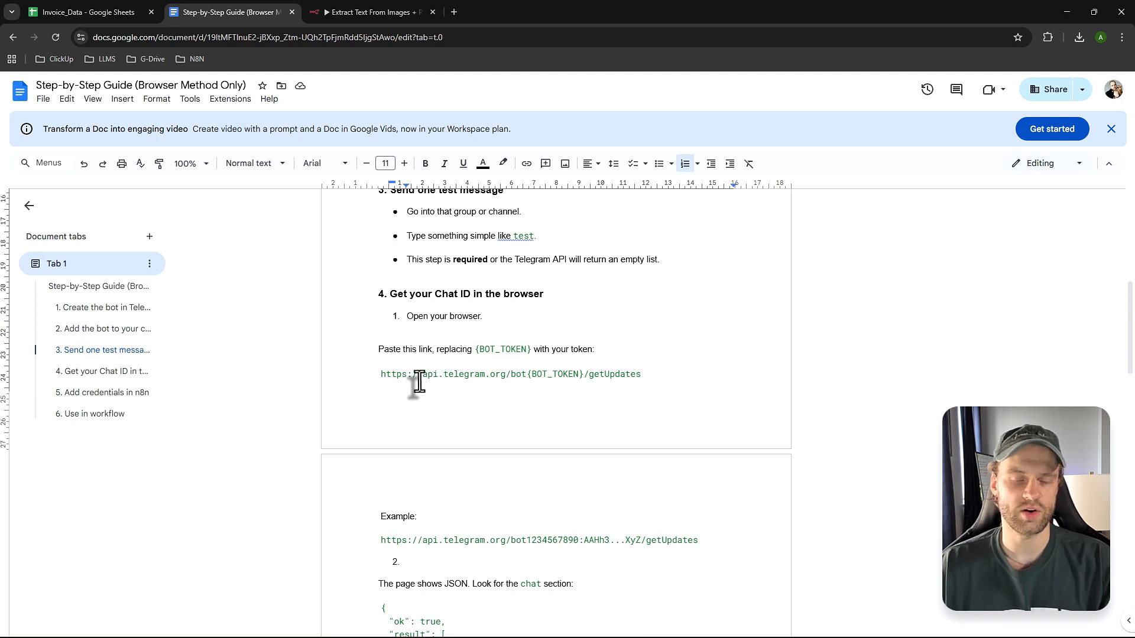
left_click_drag(376, 374, 666, 375)
key("ctrl+c")
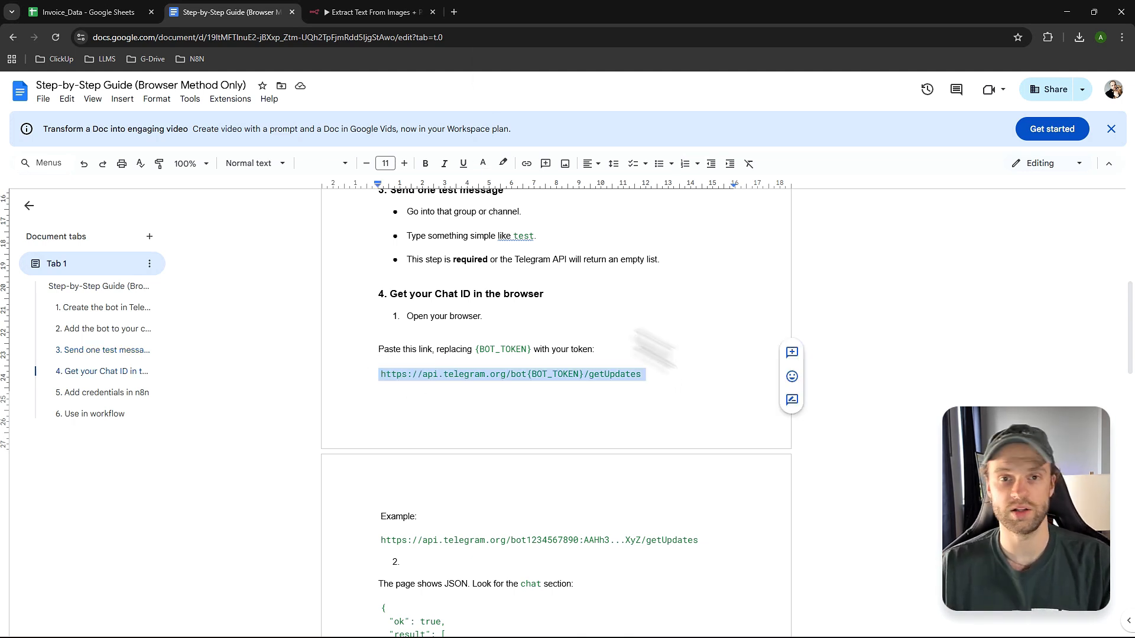
left_click(457, 12)
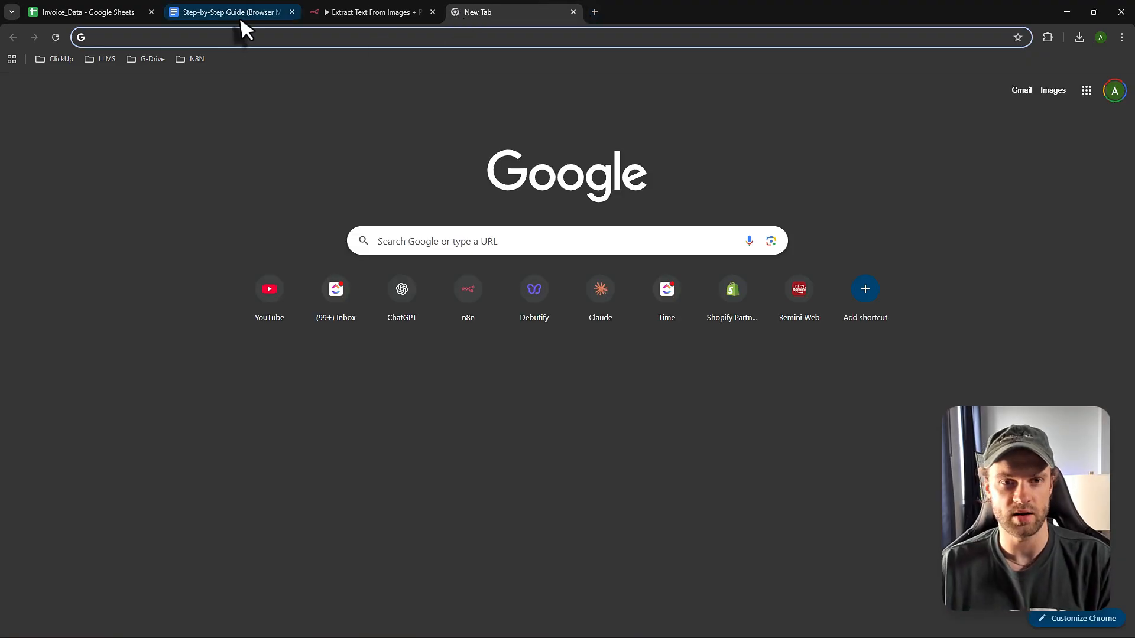
left_click(238, 13)
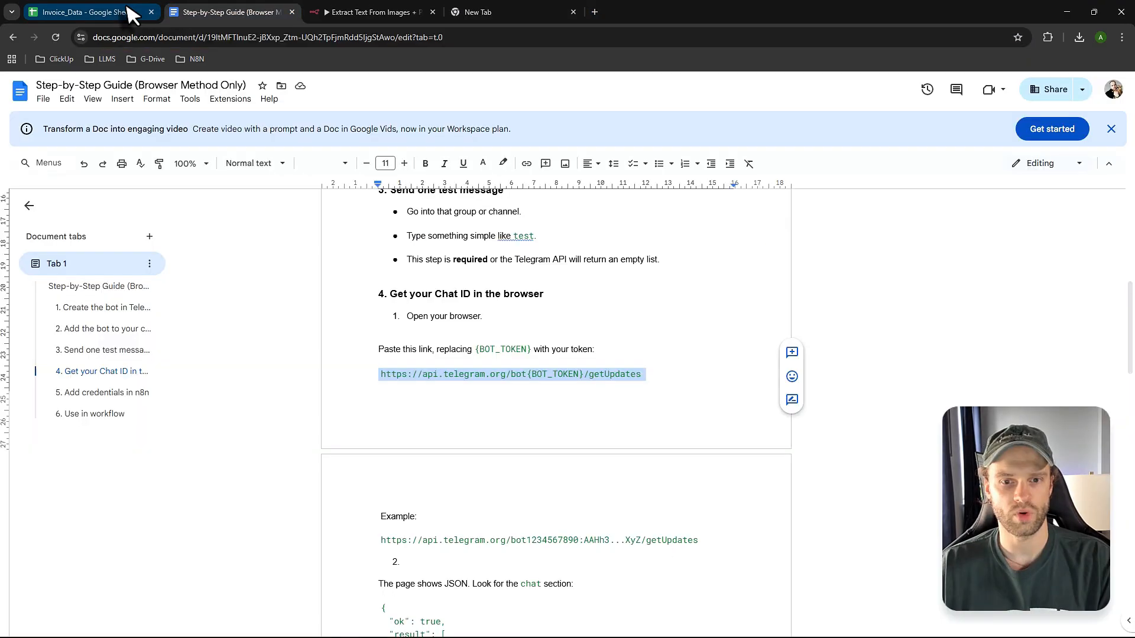
left_click(482, 13)
key("ctrl+v")
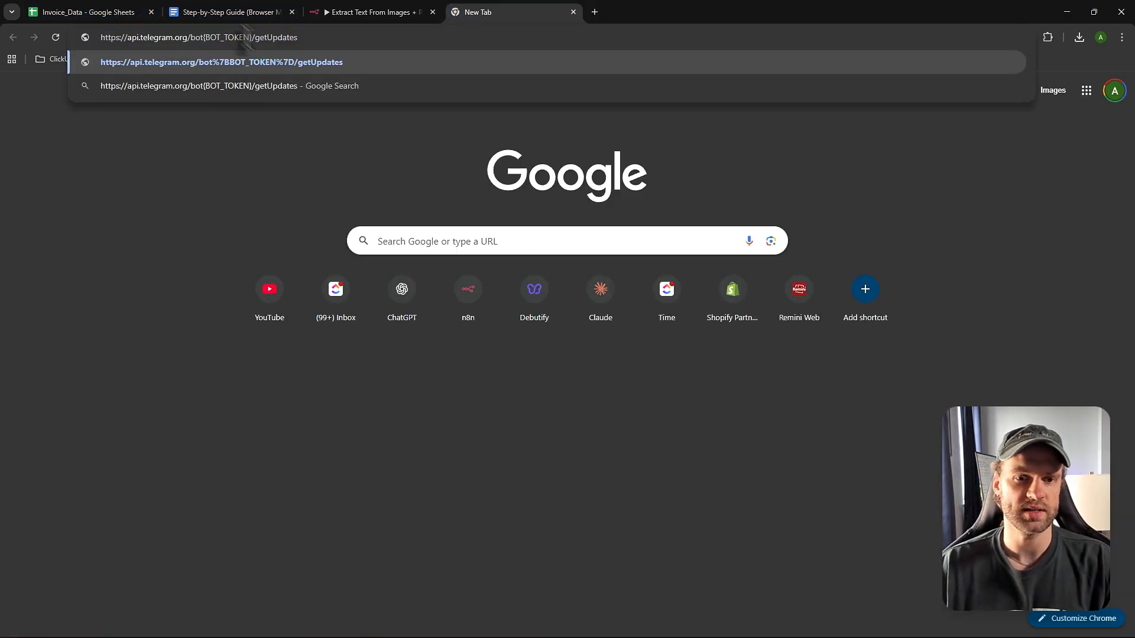
left_click(231, 13)
- Replace {BOT_TOKEN} in the guide's link with the bot token and select the completed URL
left_click(529, 378)
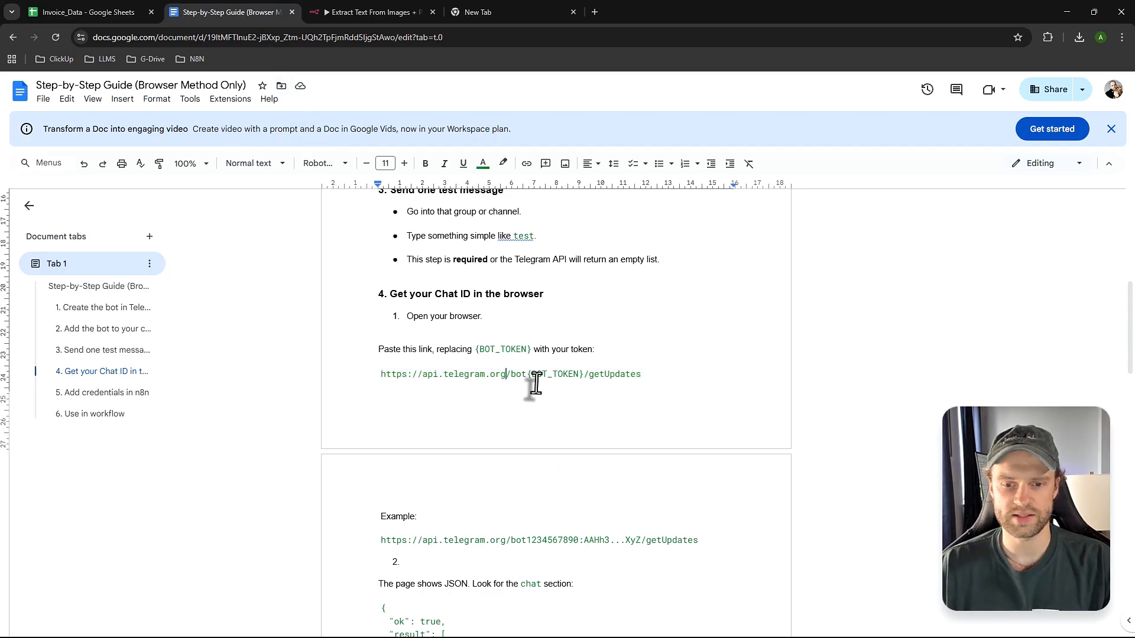
left_click_drag(528, 375, 584, 375)
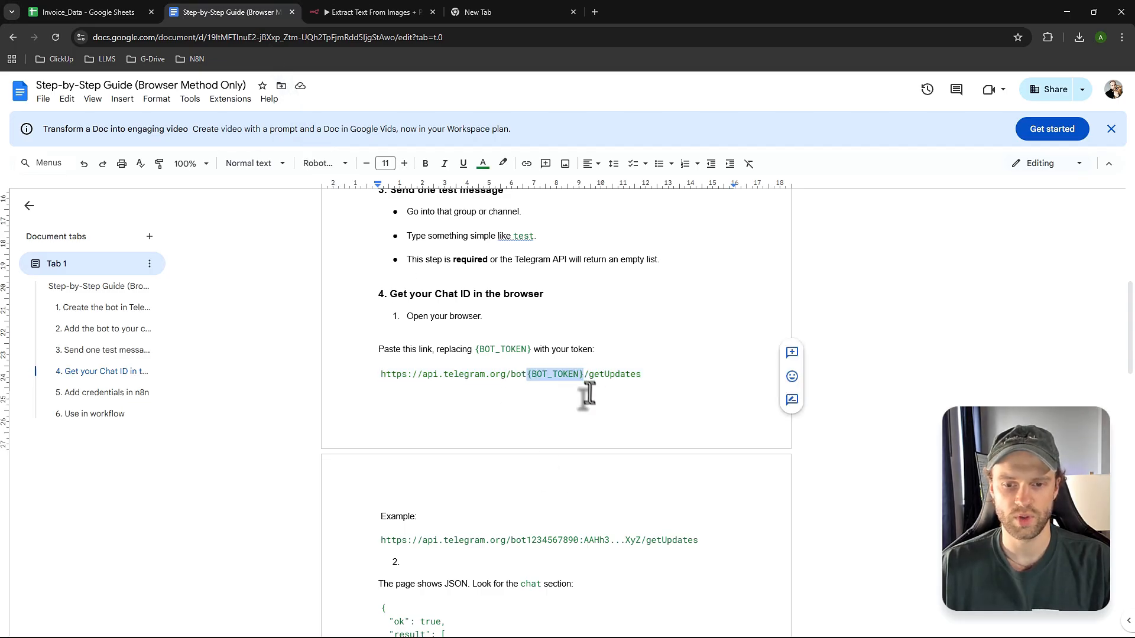
key("BackSpace")
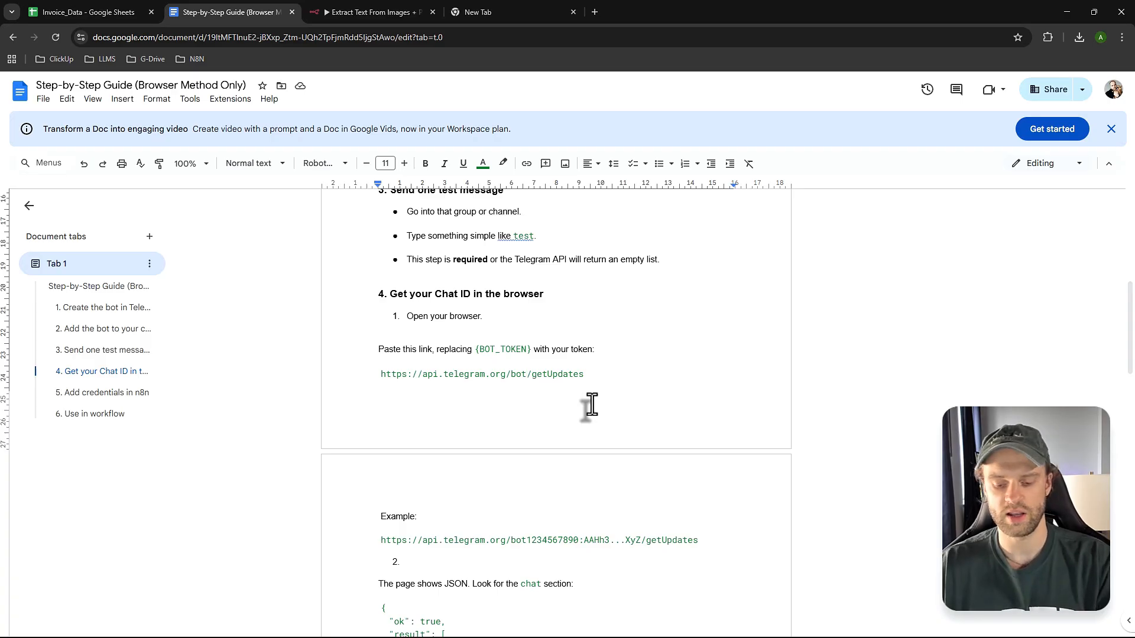
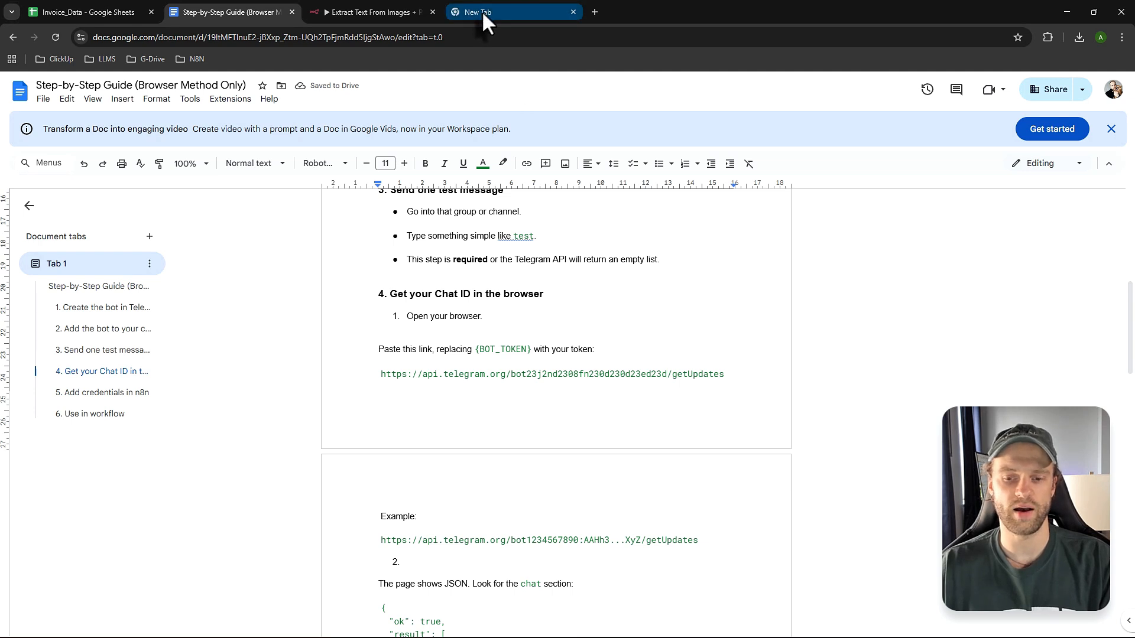
triple_click(419, 373)
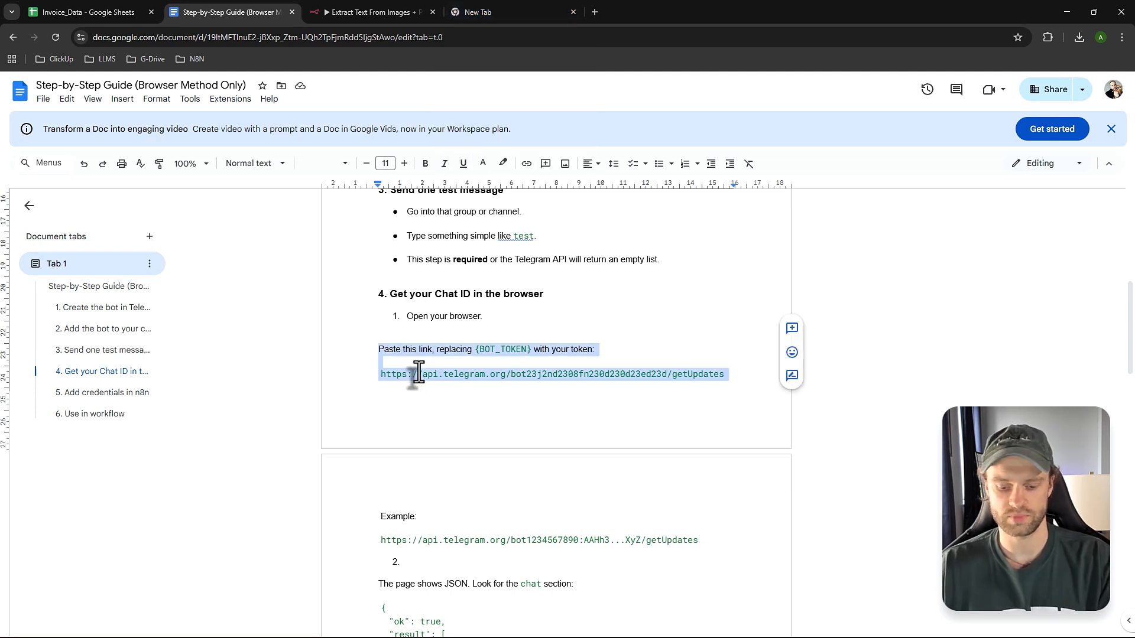
left_click(419, 373)
left_click_drag(379, 374, 725, 378)
key("ctrl+c")
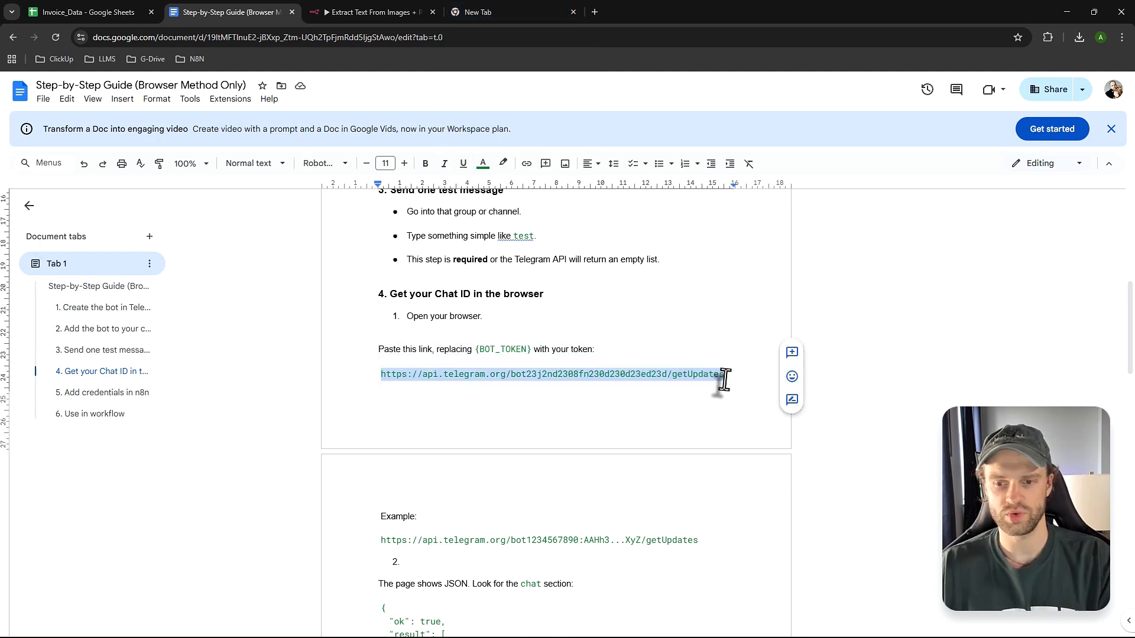
left_click(514, 12)
- Paste the token-filled Telegram getUpdates link over the new tab's address bar contents
left_click(467, 37)
type("https://api.telegram.org/bot{BOT_TOKEN}/")
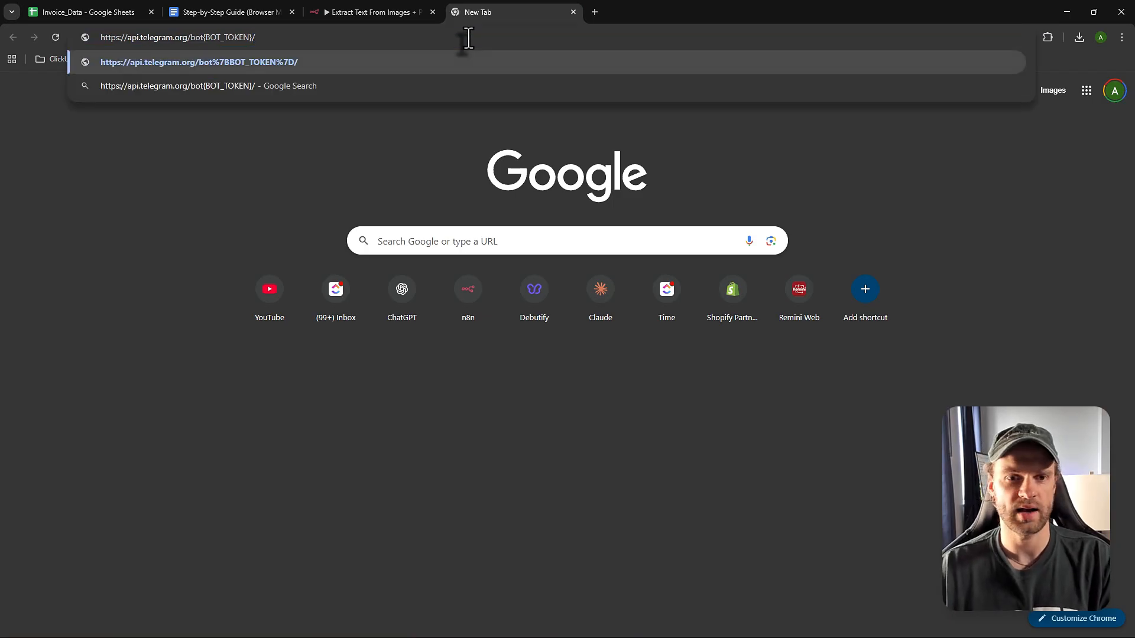
key("ctrl+a")
key("ctrl+v")
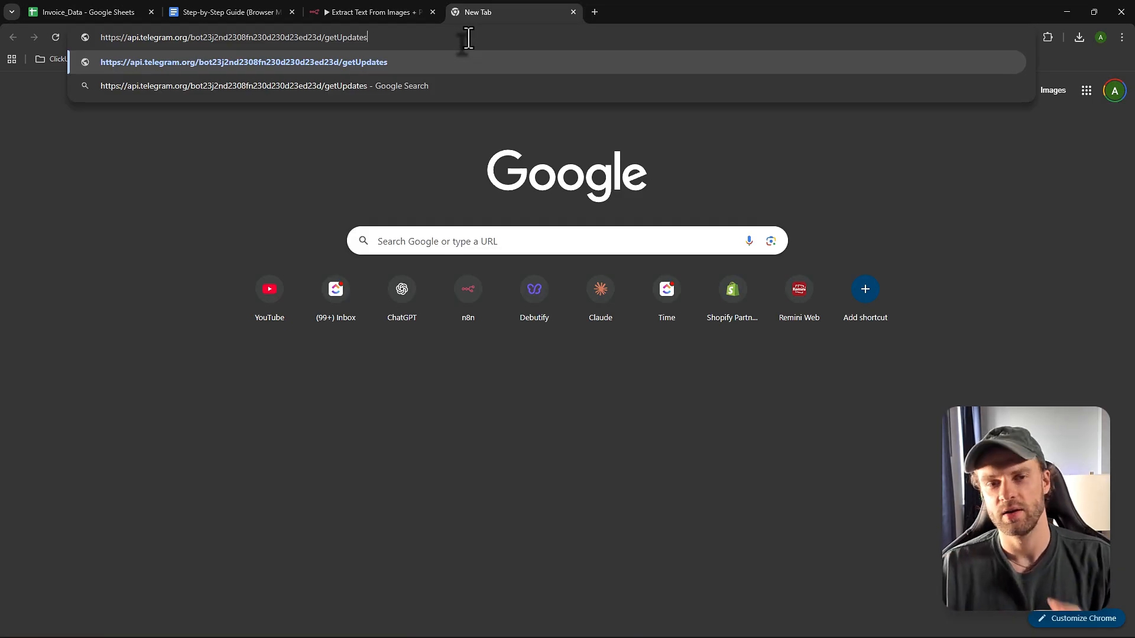
left_click(408, 13)
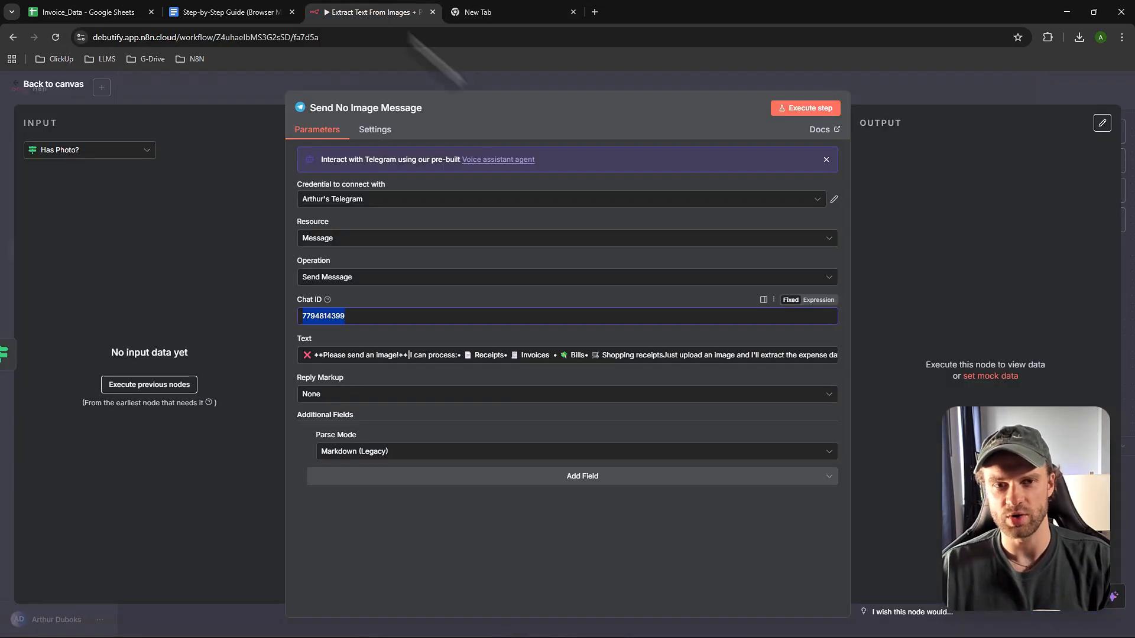
left_click(53, 84)
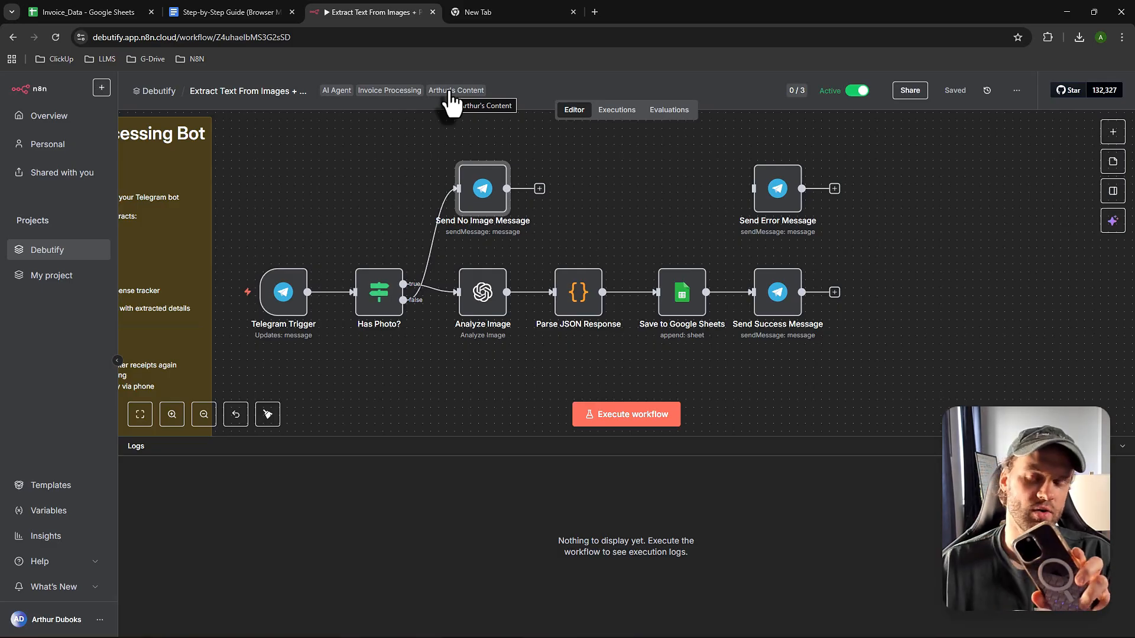
left_click(497, 12)
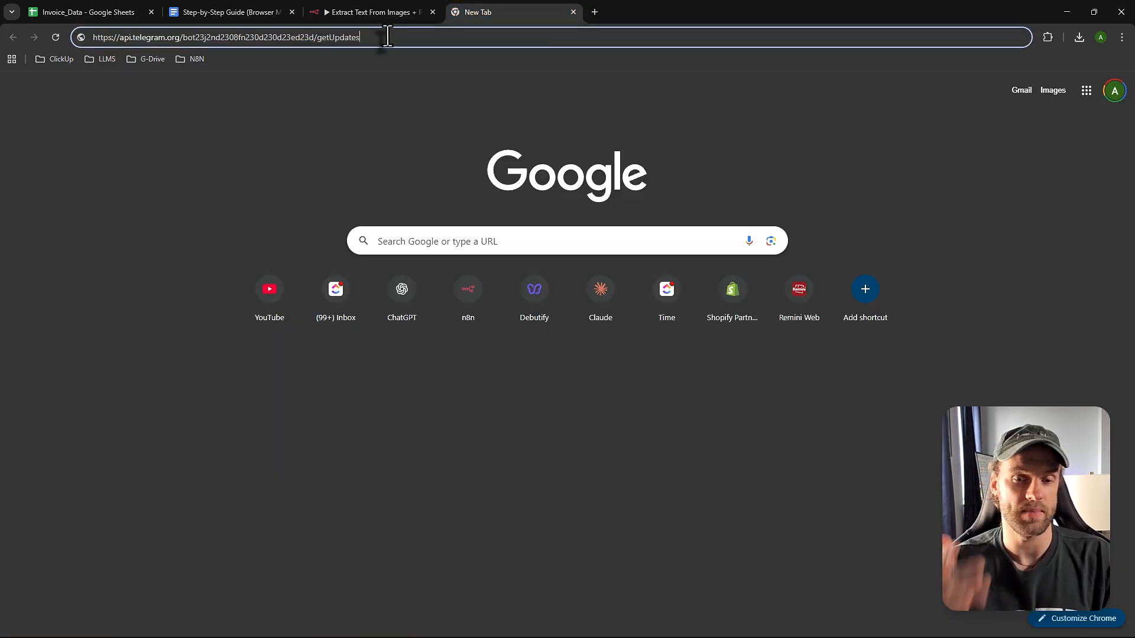
- Undo the token edit in the guide, restoring the {BOT_TOKEN} placeholder in the getUpdates link
left_click_drag(384, 39, 84, 42)
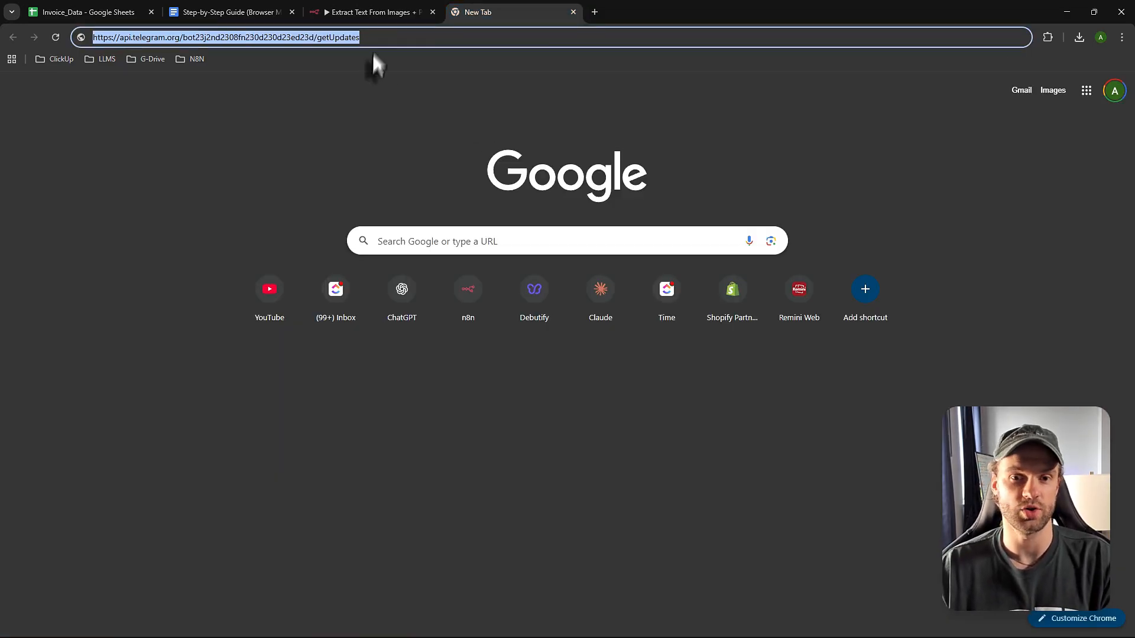
left_click(377, 40)
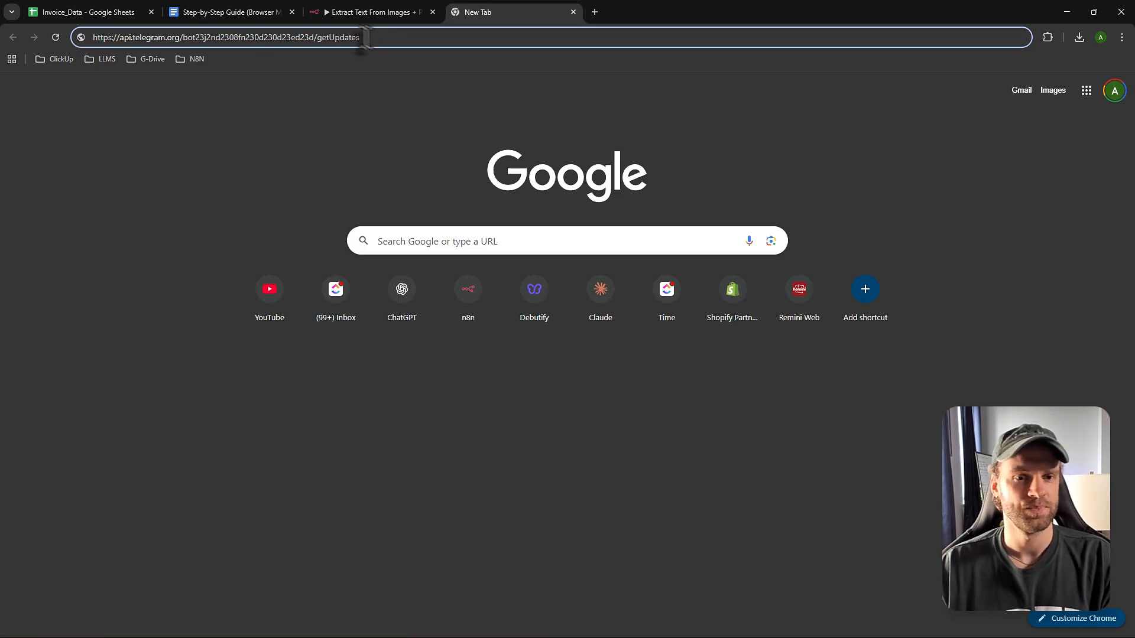
left_click(228, 12)
left_click(556, 300)
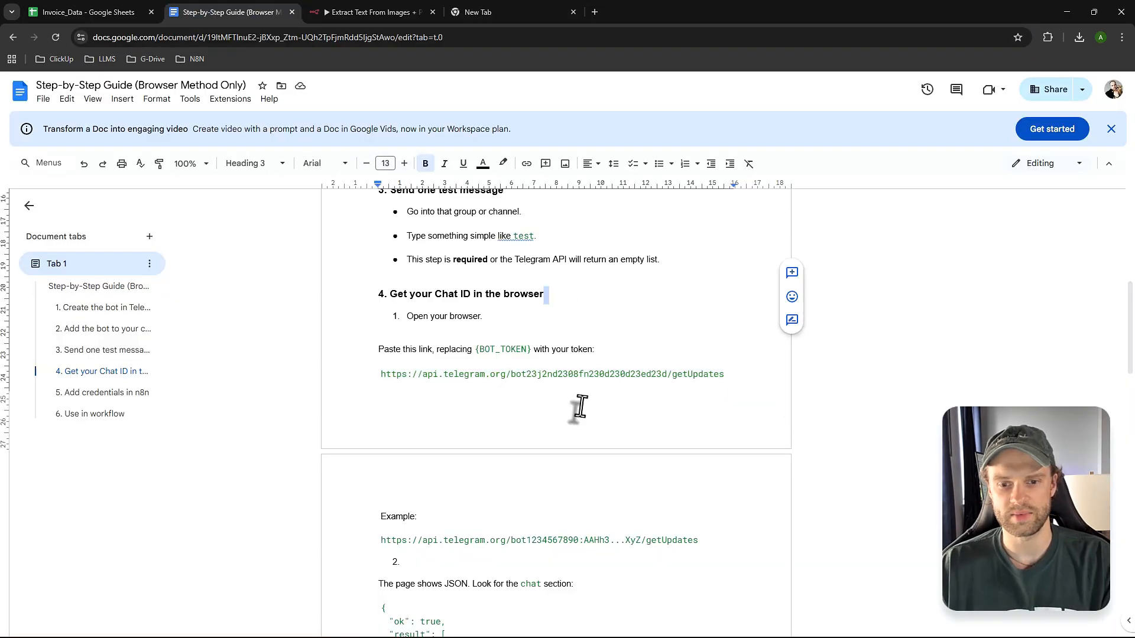
key("ctrl+z")
key("ctrl+z")
left_click(556, 418)
- Scroll to the sample getUpdates JSON and highlight the digits of the chat id
scroll(552, 421, "down", 5)
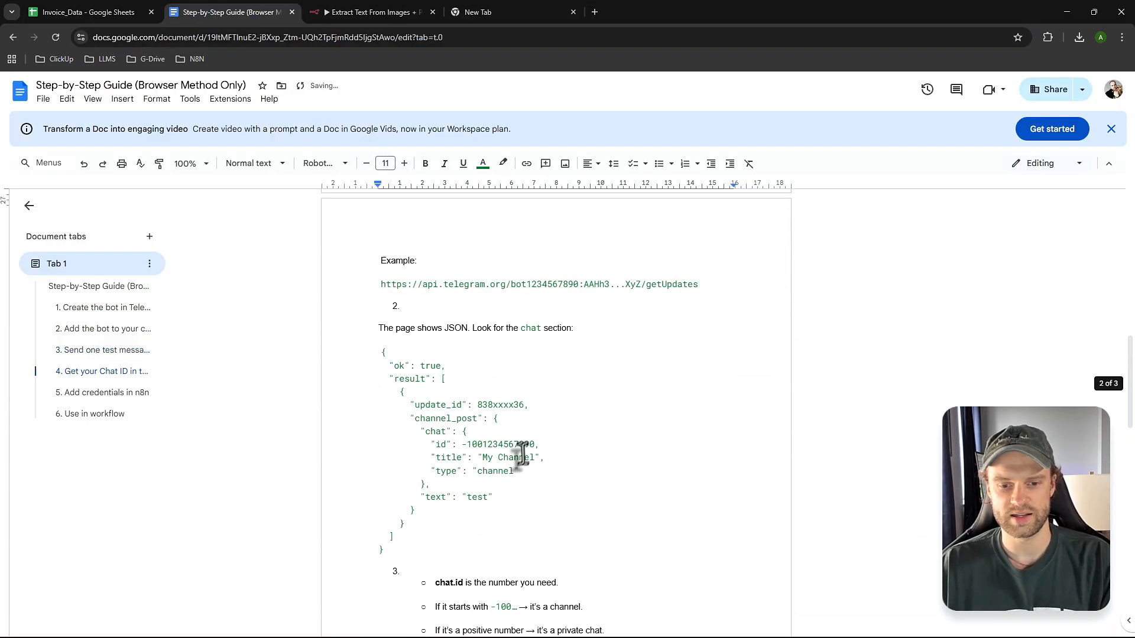
left_click_drag(380, 314, 436, 513)
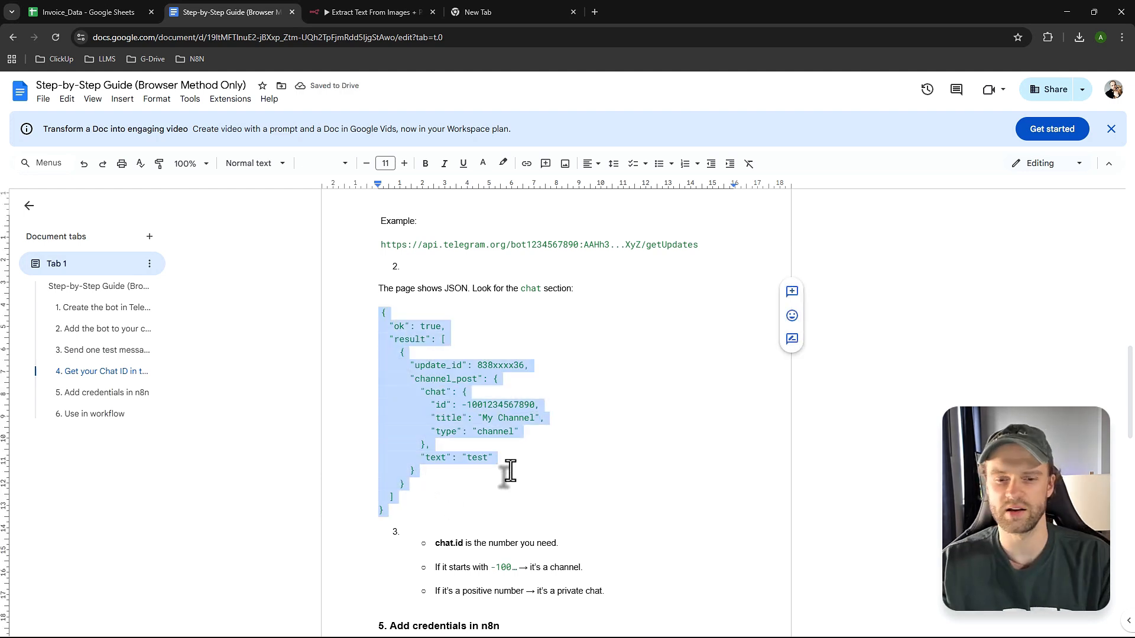
left_click(467, 432)
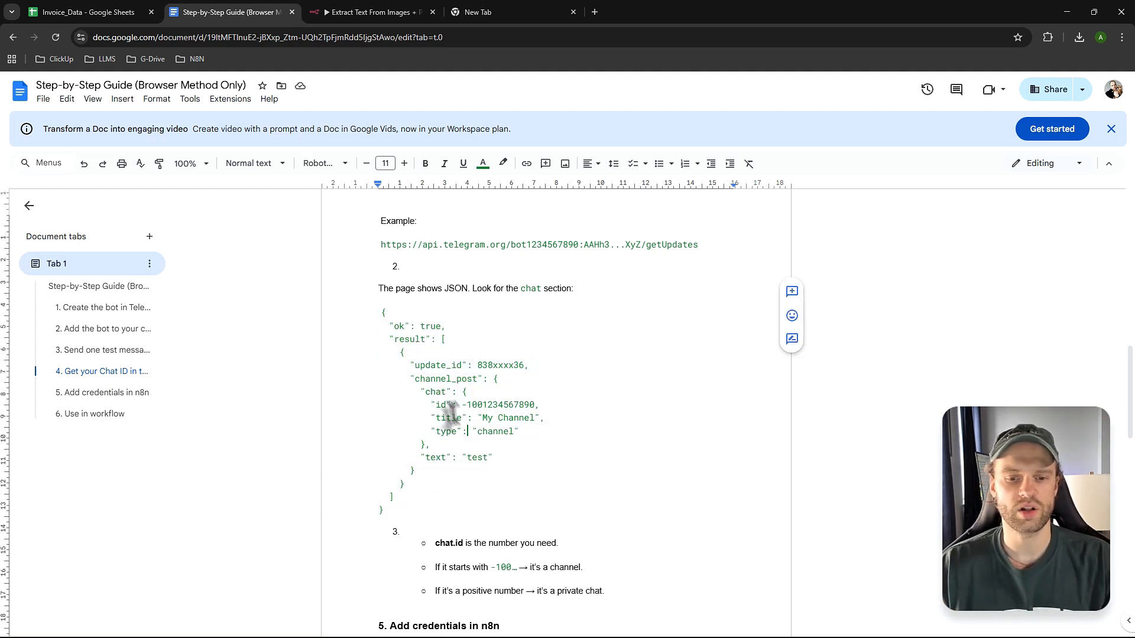
left_click_drag(436, 405, 544, 405)
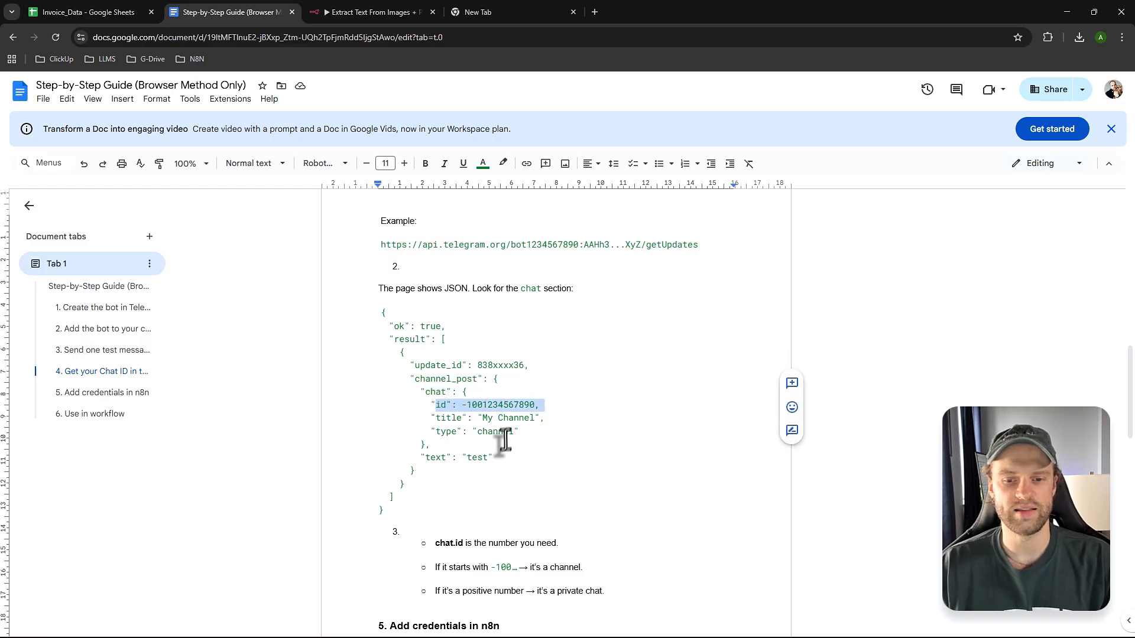
left_click(479, 419)
left_click_drag(426, 393, 505, 408)
left_click(471, 404)
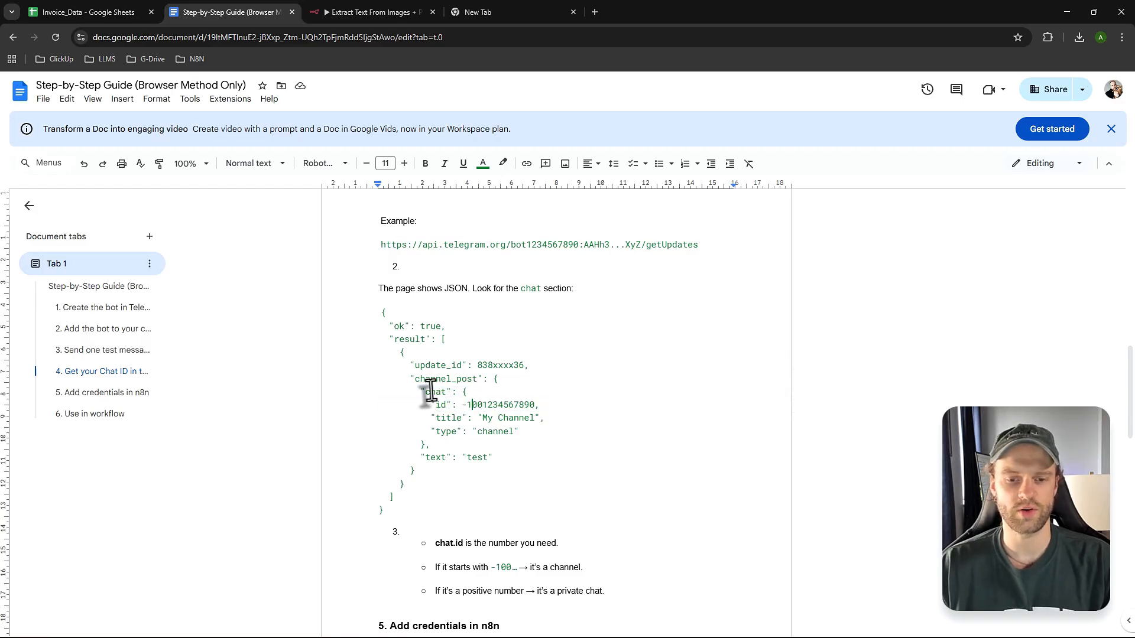
left_click_drag(428, 393, 539, 405)
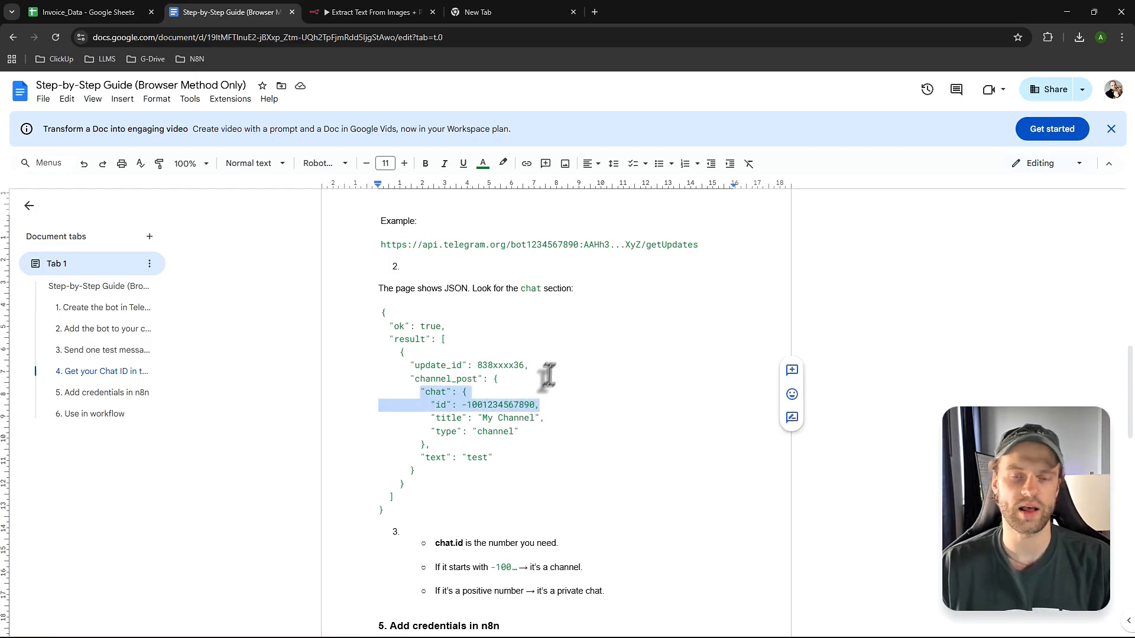
left_click(468, 407)
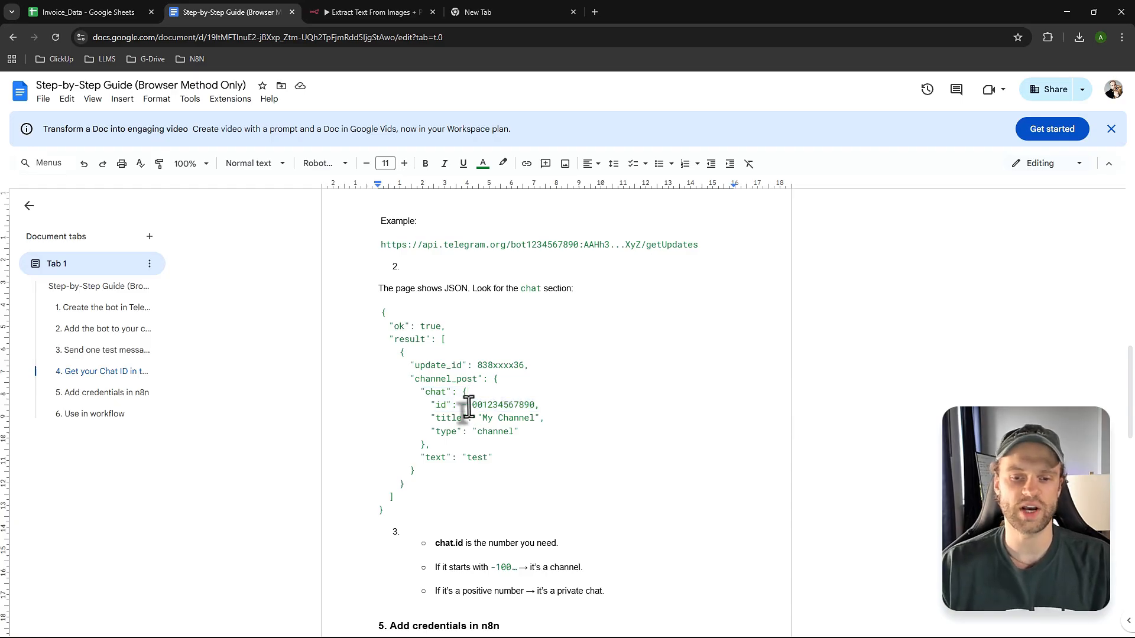
left_click_drag(468, 407, 533, 408)
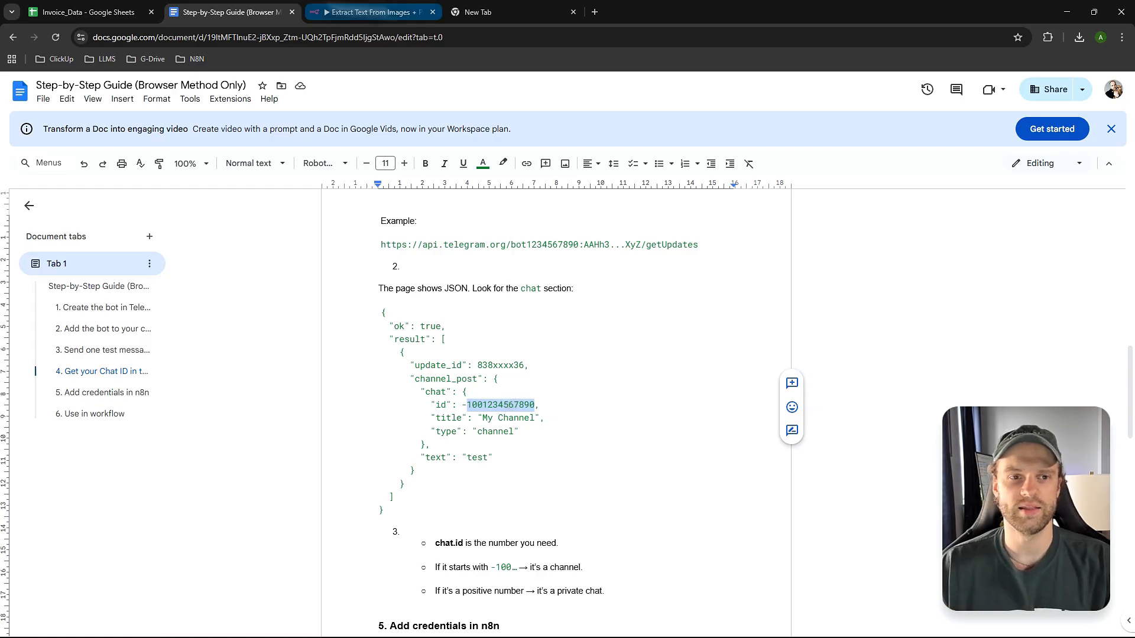
- Inspect the Chat IDs in the Send No Image Message and Send Success Message nodes
left_click(379, 12)
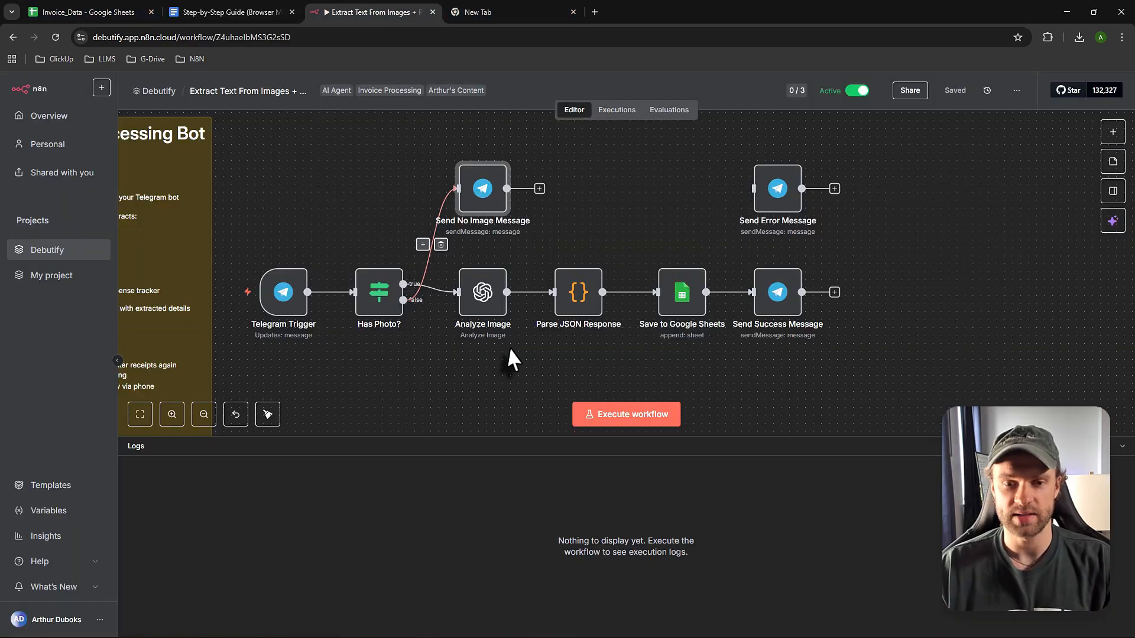
double_click(475, 189)
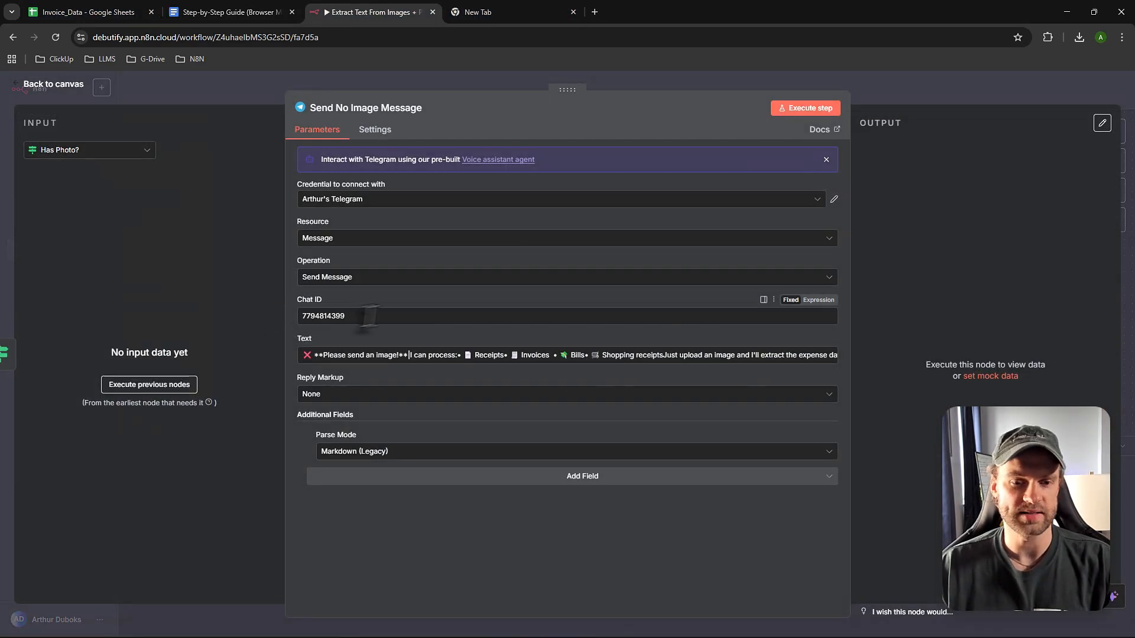
left_click(36, 86)
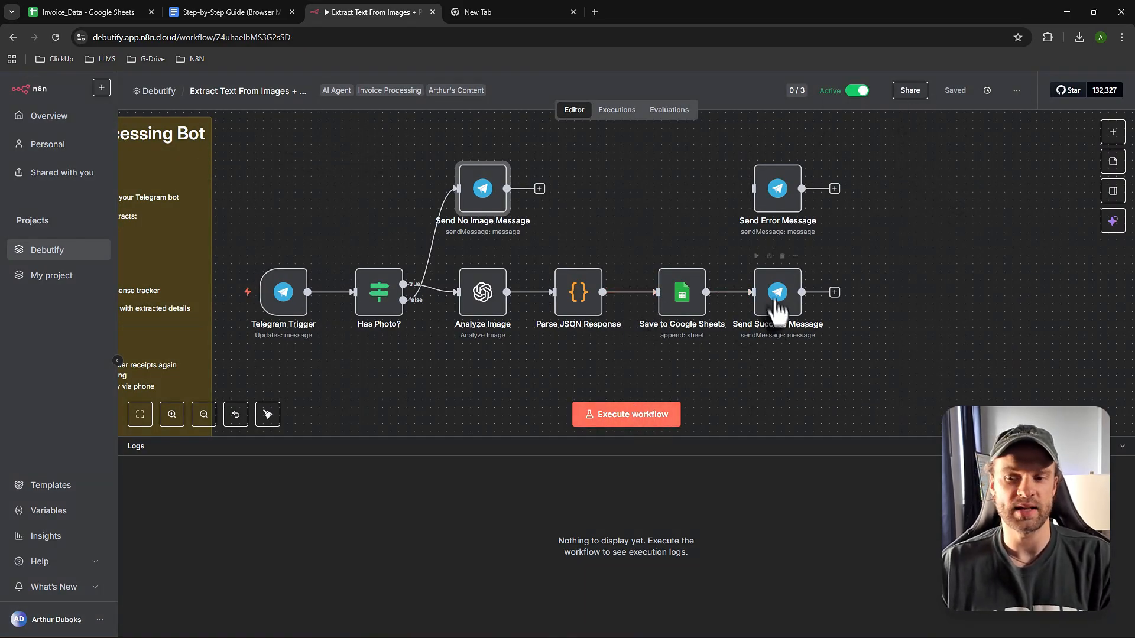
double_click(769, 304)
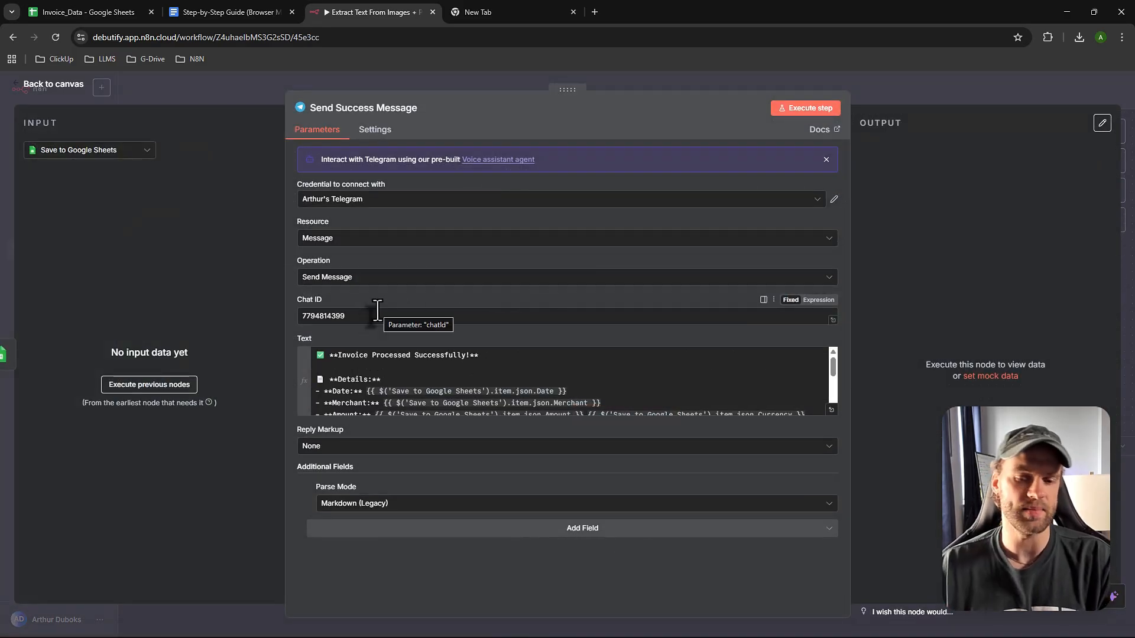
left_click(59, 86)
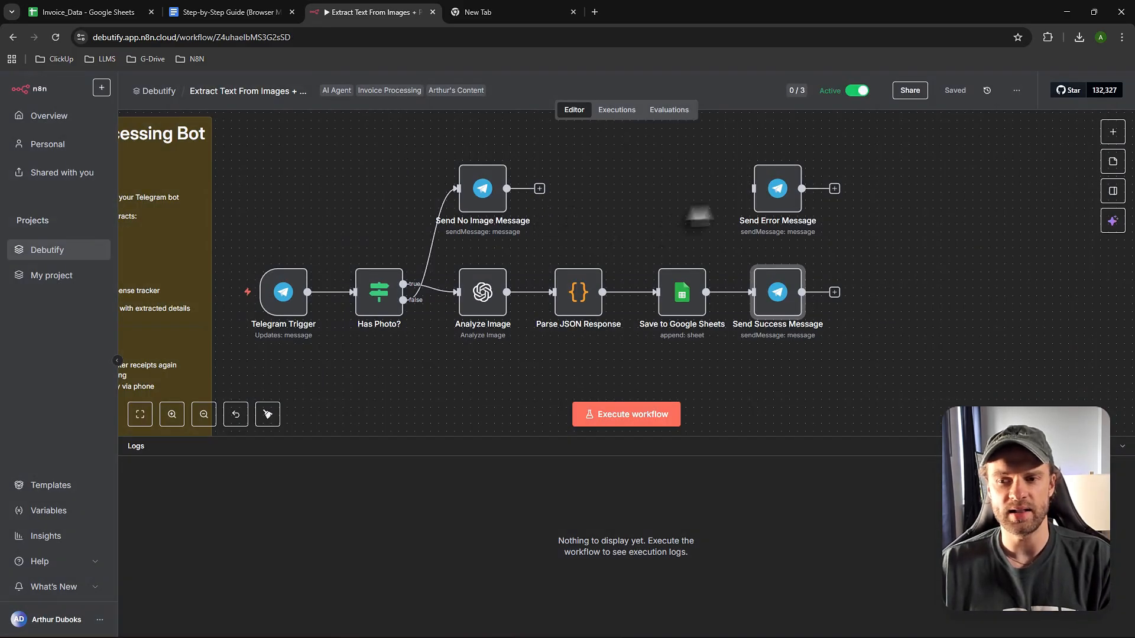
- Check the Send Error Message node's Chat ID, then move the Invoice_Data tab further right
double_click(779, 198)
left_click_drag(360, 316, 300, 319)
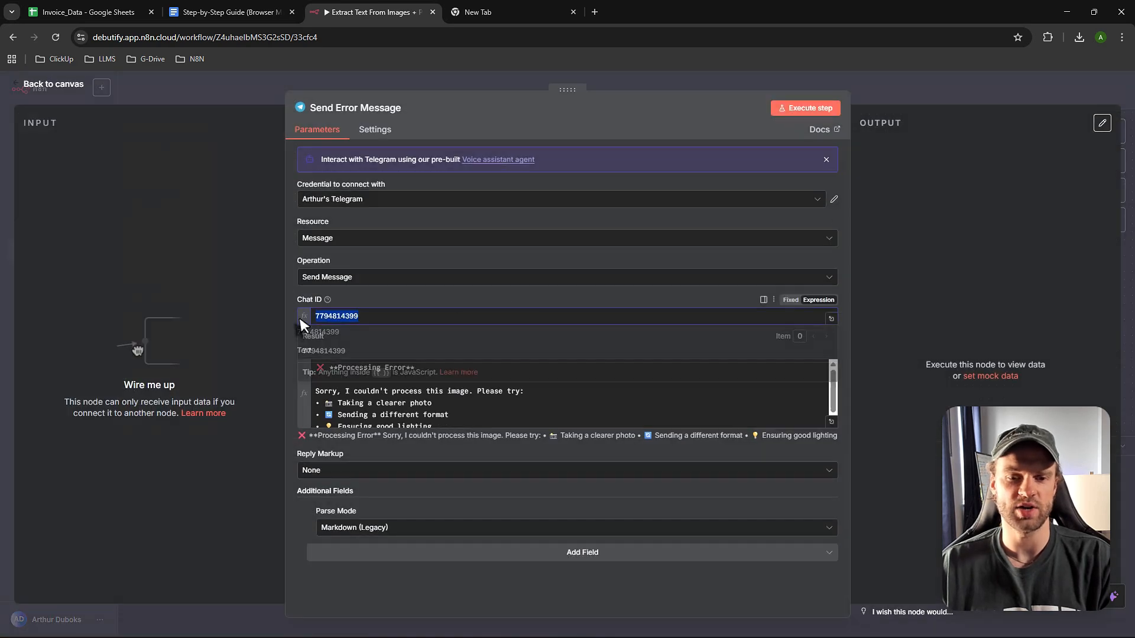
left_click(356, 307)
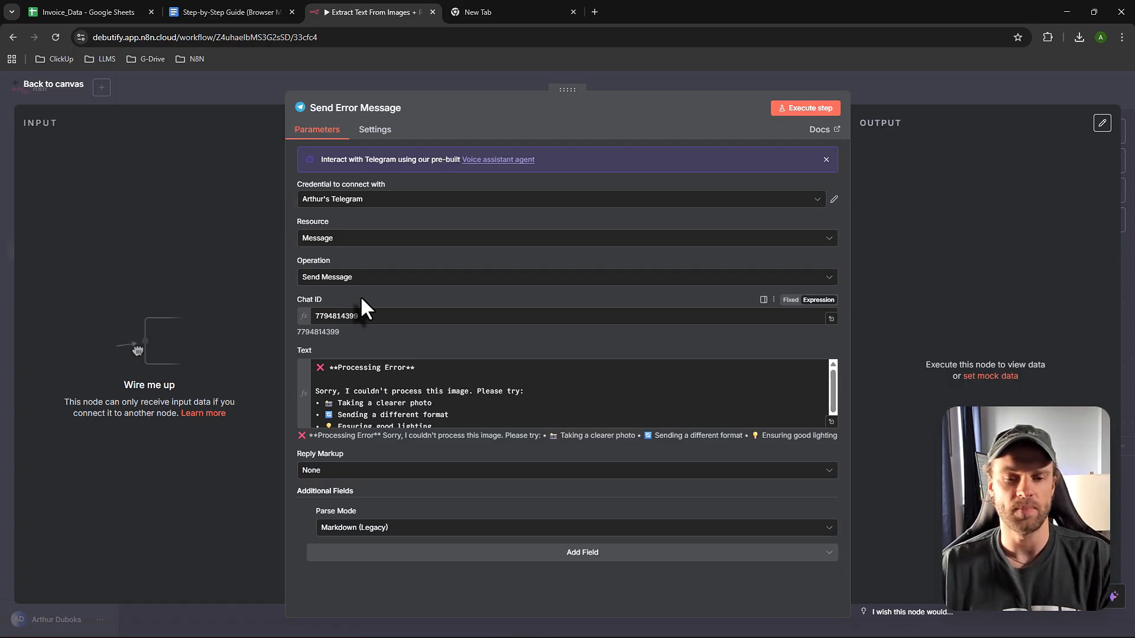
double_click(364, 318)
left_click(362, 305)
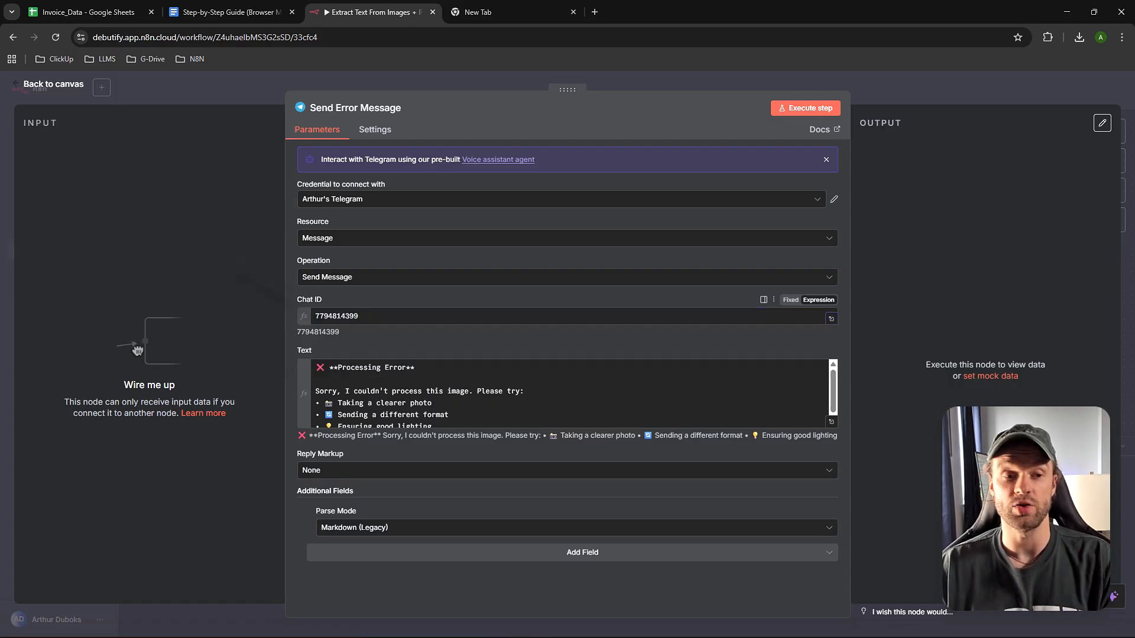
left_click(66, 88)
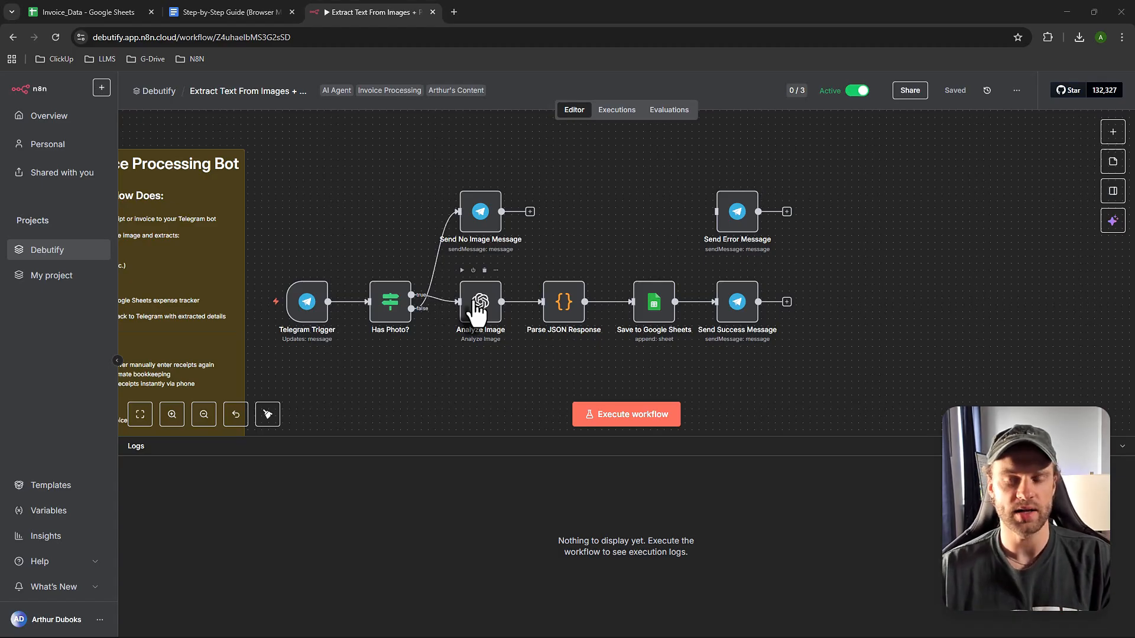
left_click_drag(94, 13, 456, 18)
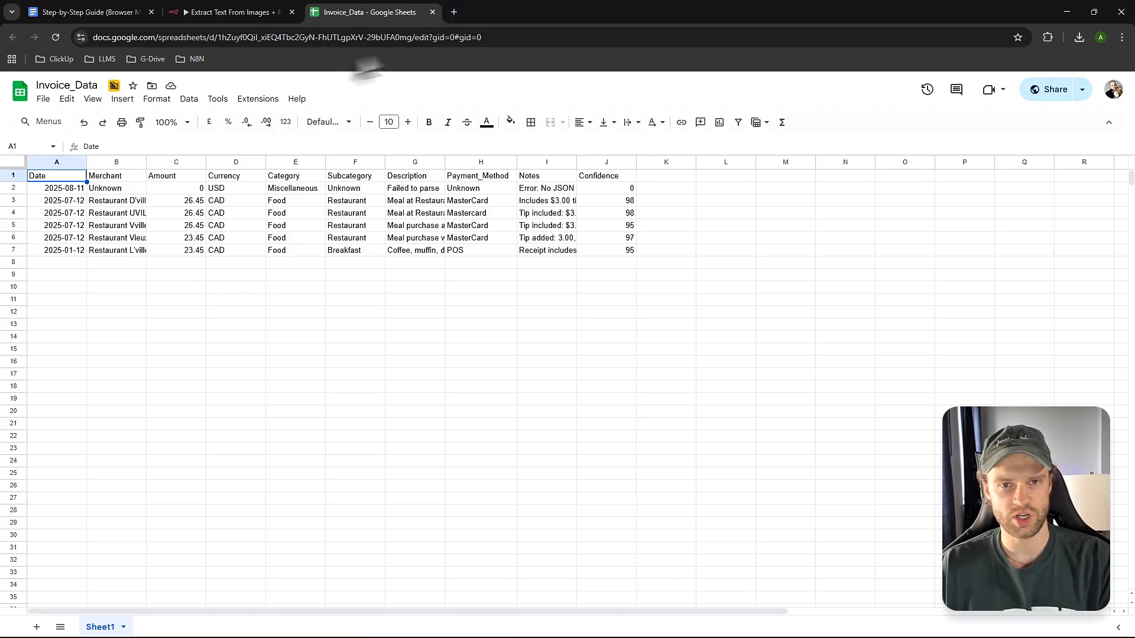
- Open Google Drive under the second Google account in a new tab, then close it and return to n8n
left_click(454, 11)
left_click(1111, 93)
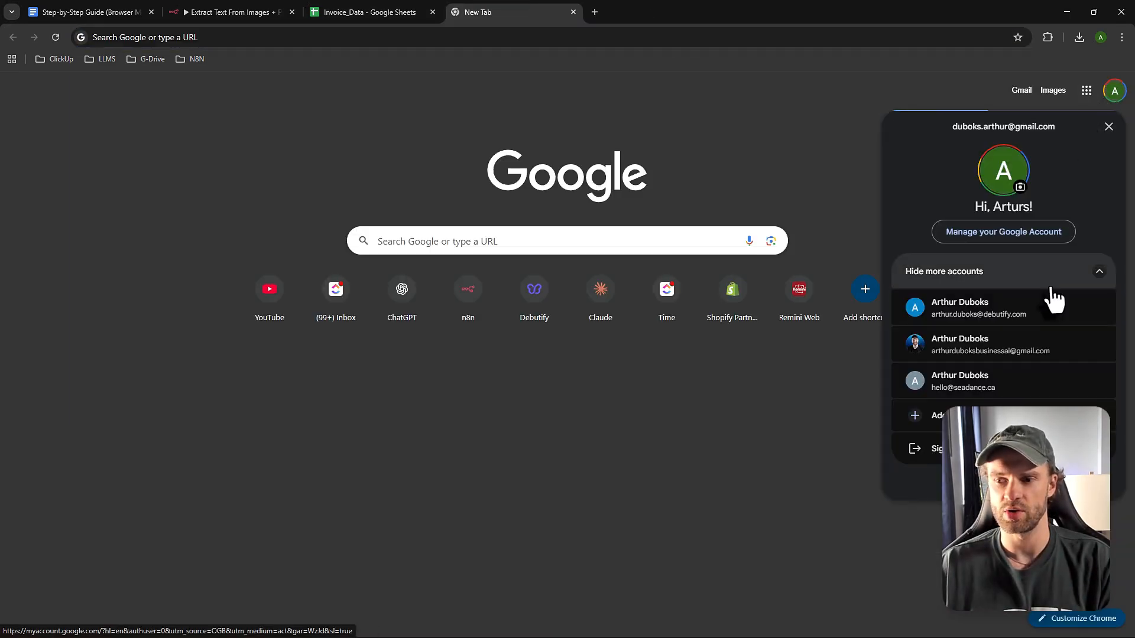
left_click(999, 313)
left_click(1088, 89)
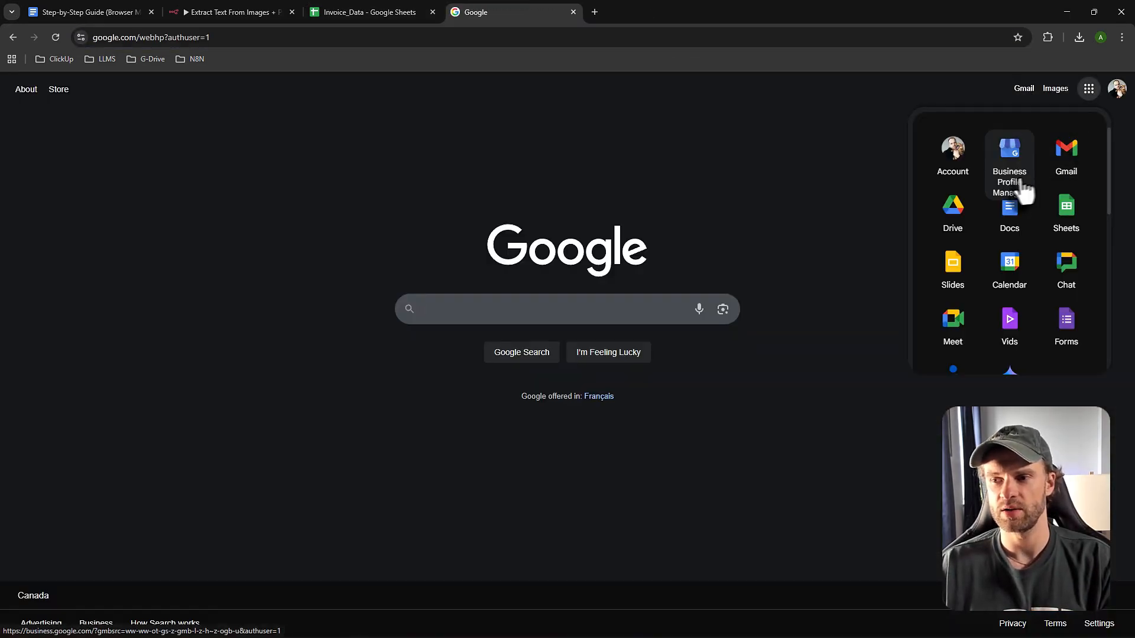
left_click(954, 225)
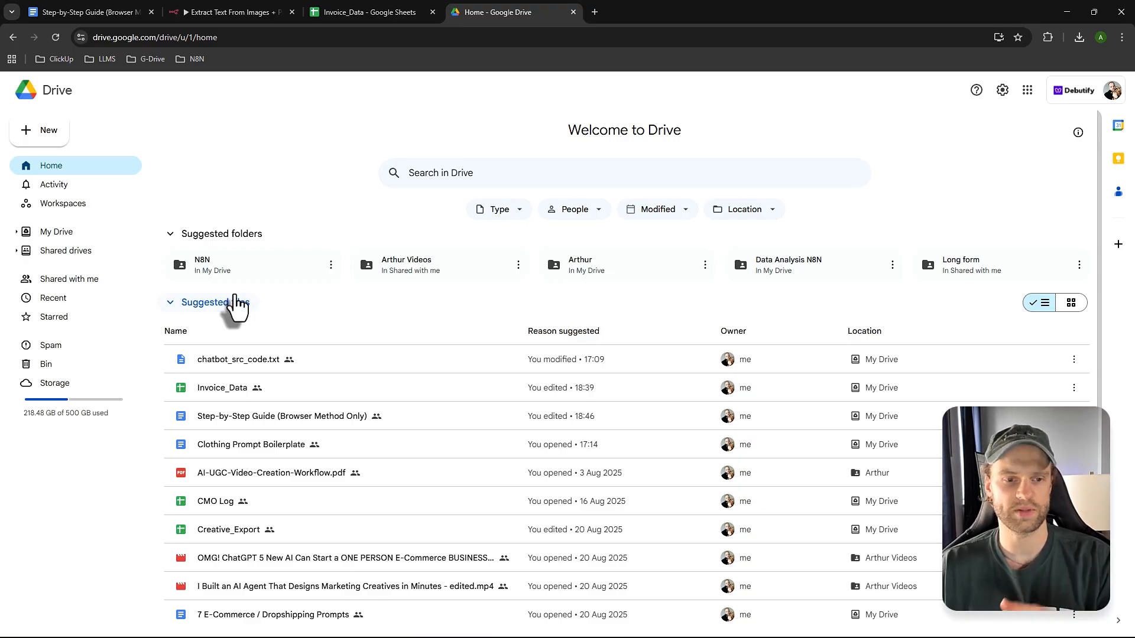
left_click(574, 11)
left_click(214, 13)
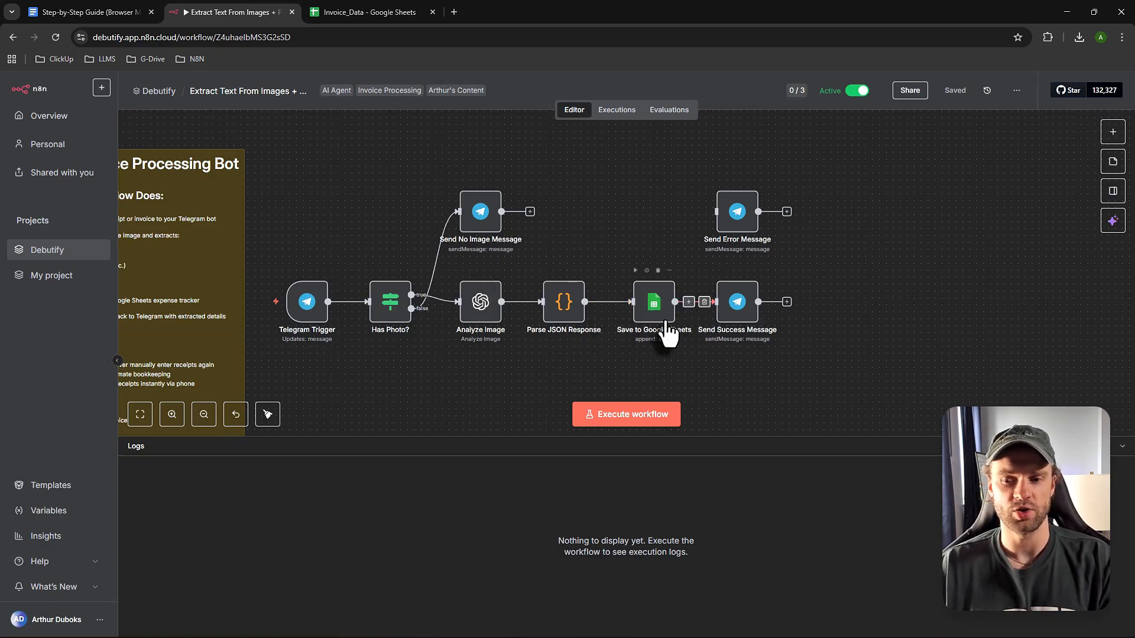
- Open the Save to Google Sheets node and keep Invoice_Data as its target document
double_click(659, 311)
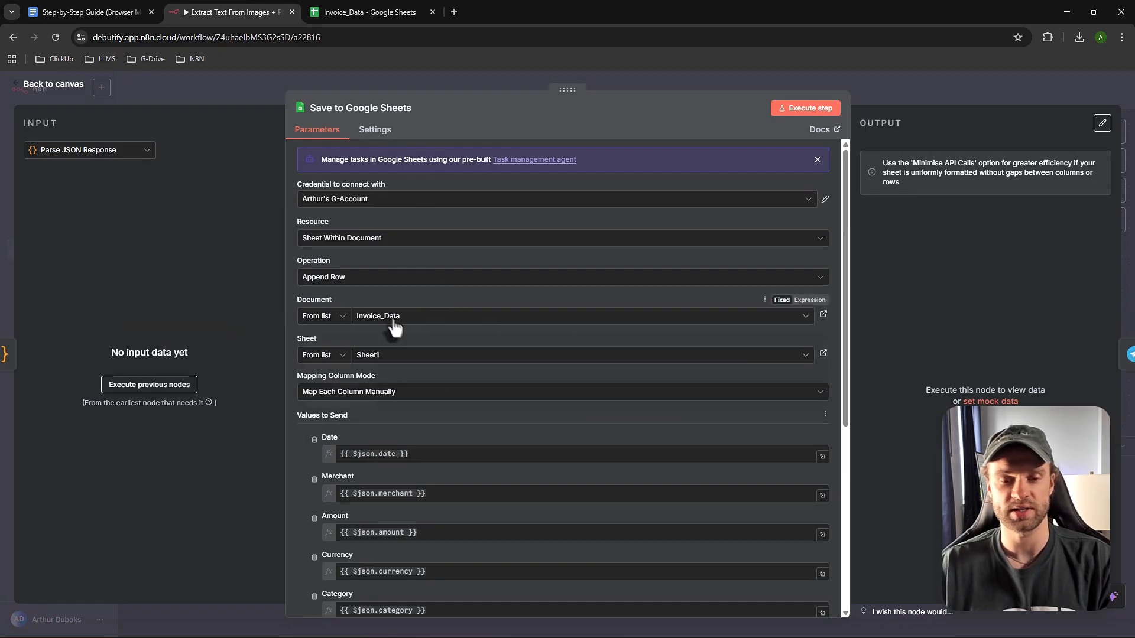
left_click(393, 322)
left_click(424, 303)
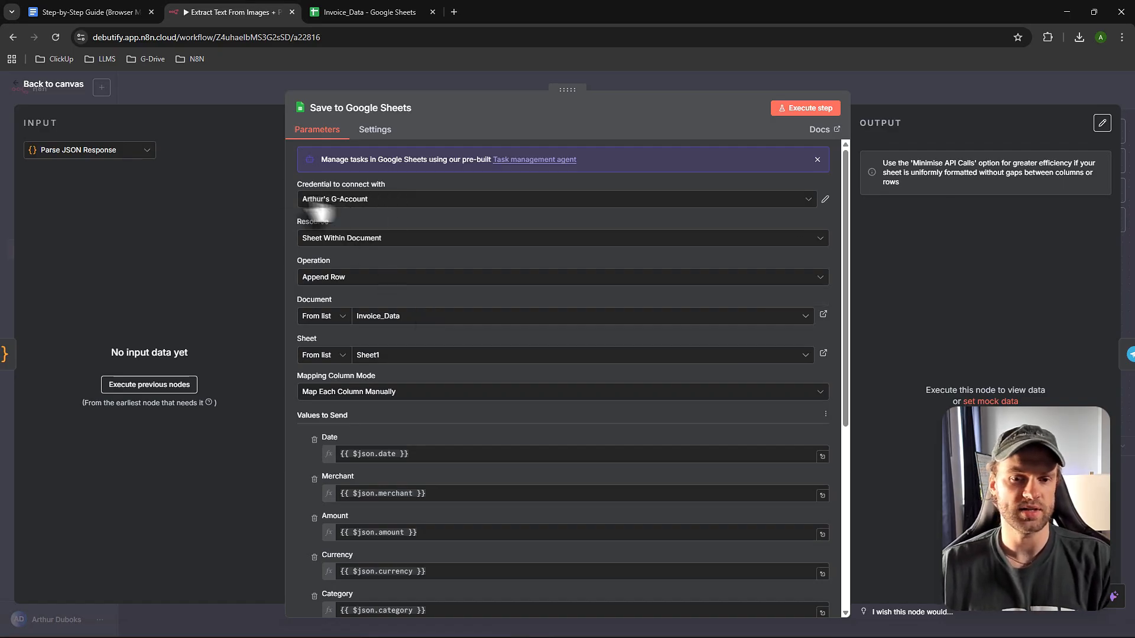
- Create the Google Sheets account 7 credential, cancel the Google sign-in, and close it unconnected
left_click(383, 203)
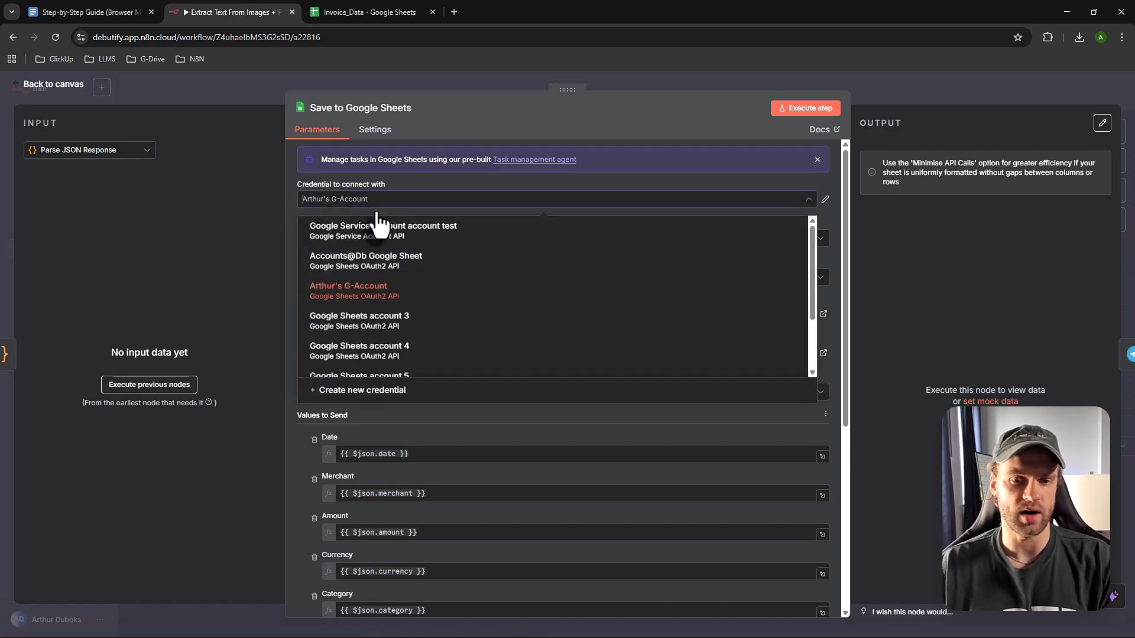
left_click(379, 392)
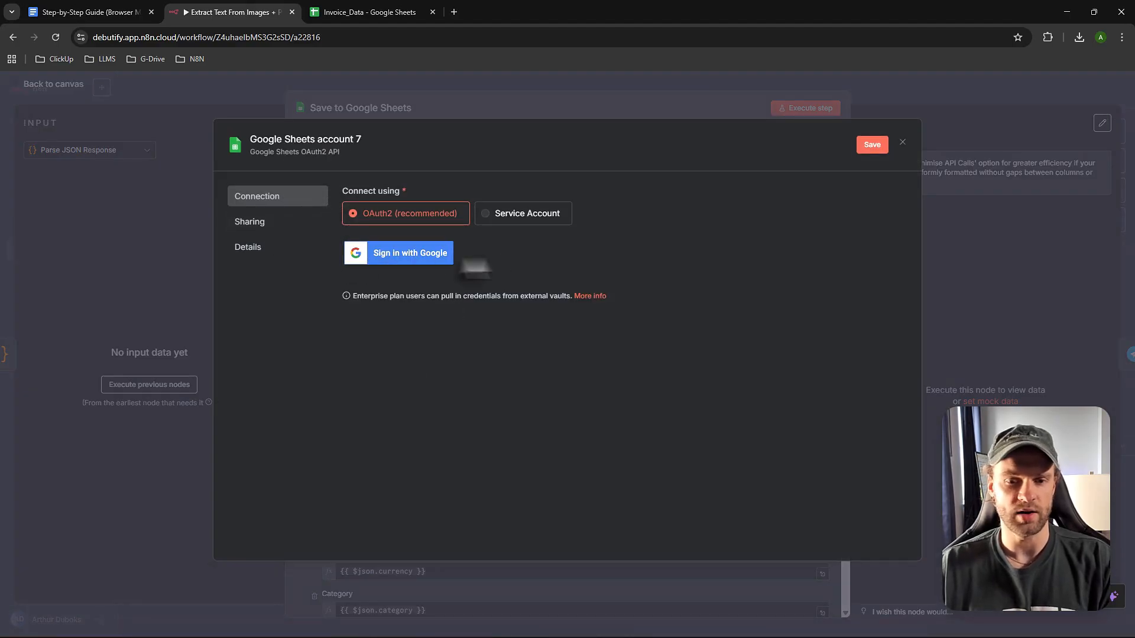
left_click(385, 258)
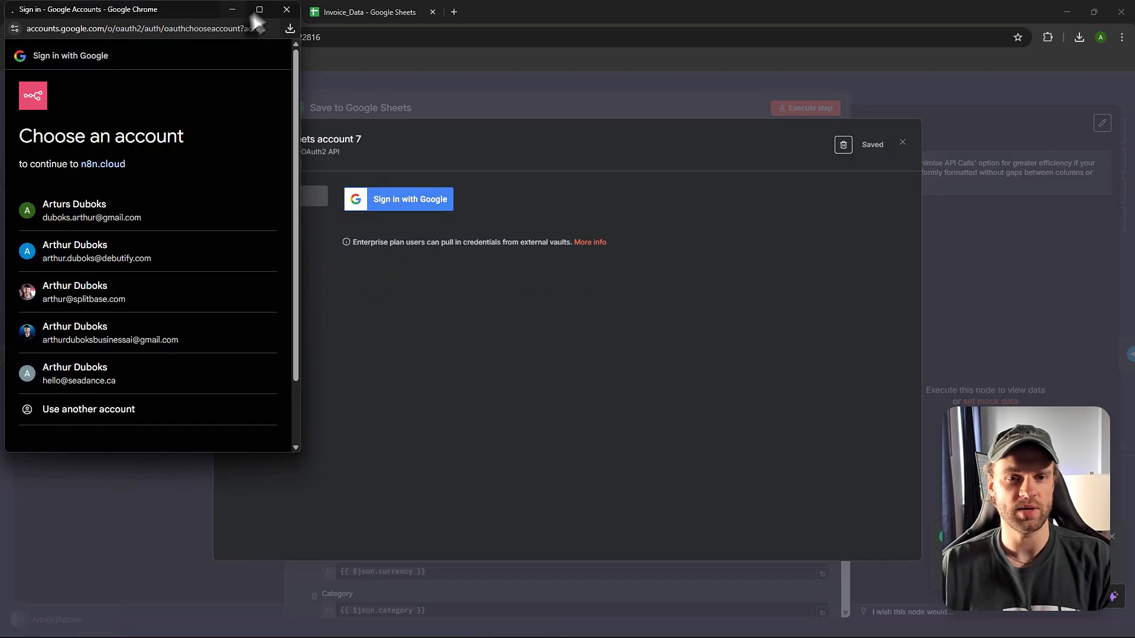
left_click(284, 7)
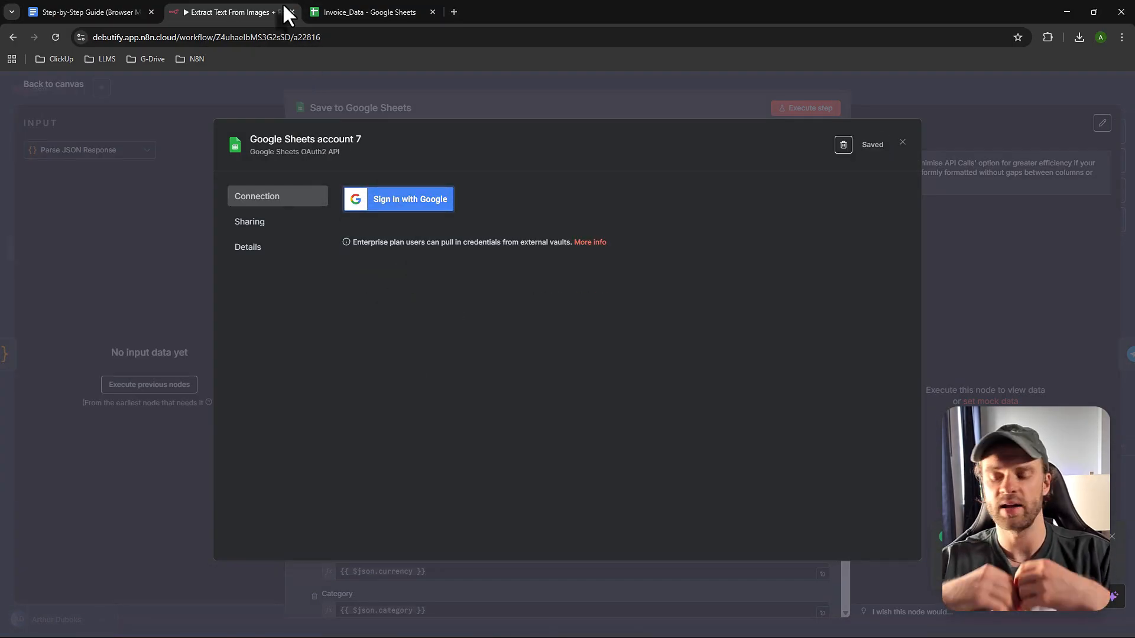
left_click(374, 108)
left_click(631, 381)
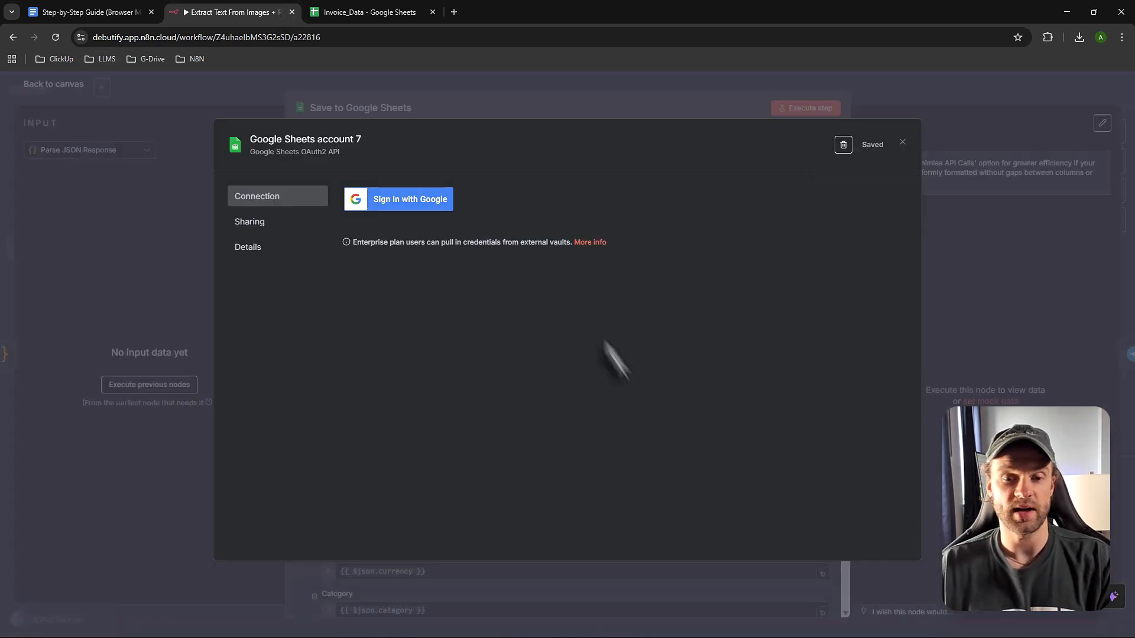
left_click(902, 142)
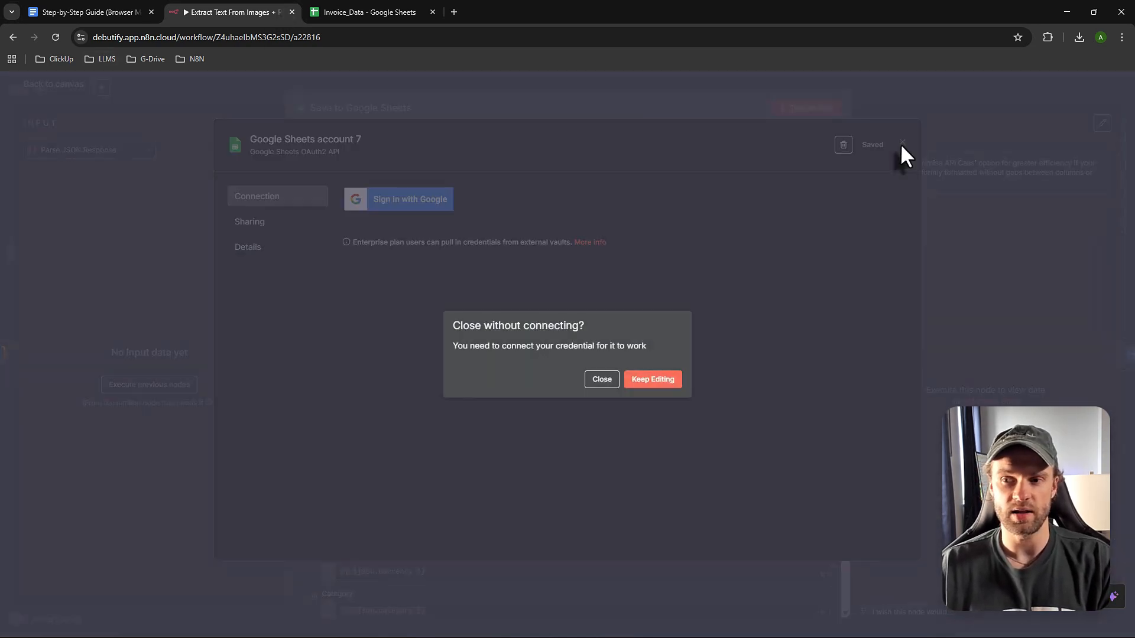
left_click(607, 387)
- Try loading the spreadsheet Document list under the new credential, which keeps failing
scroll(440, 342, "down", 1)
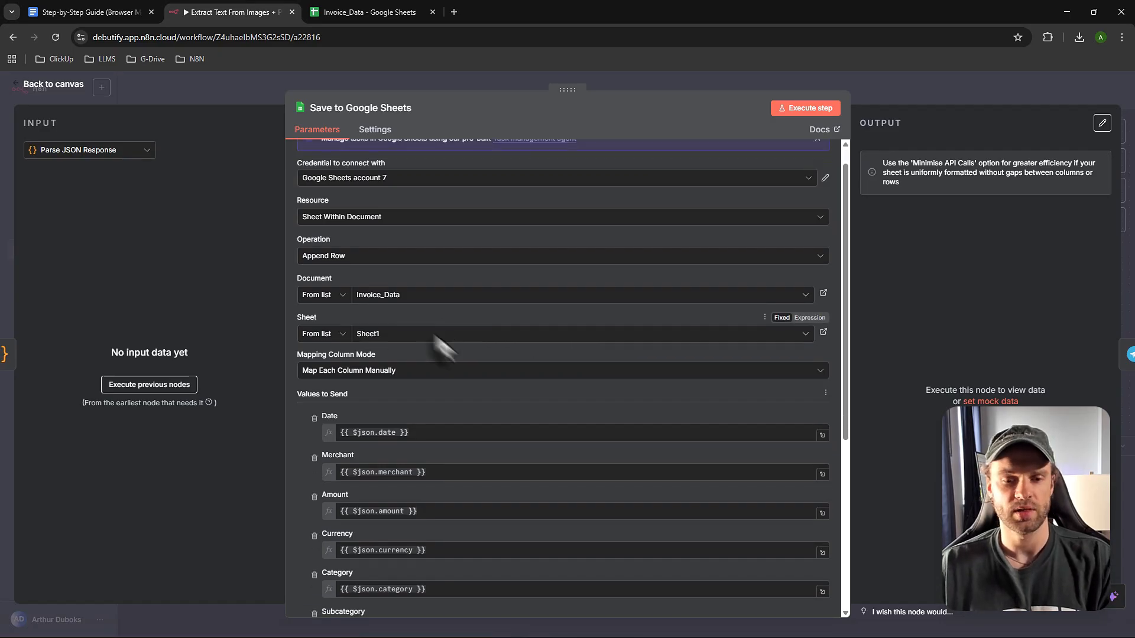
scroll(442, 348, "down", 1)
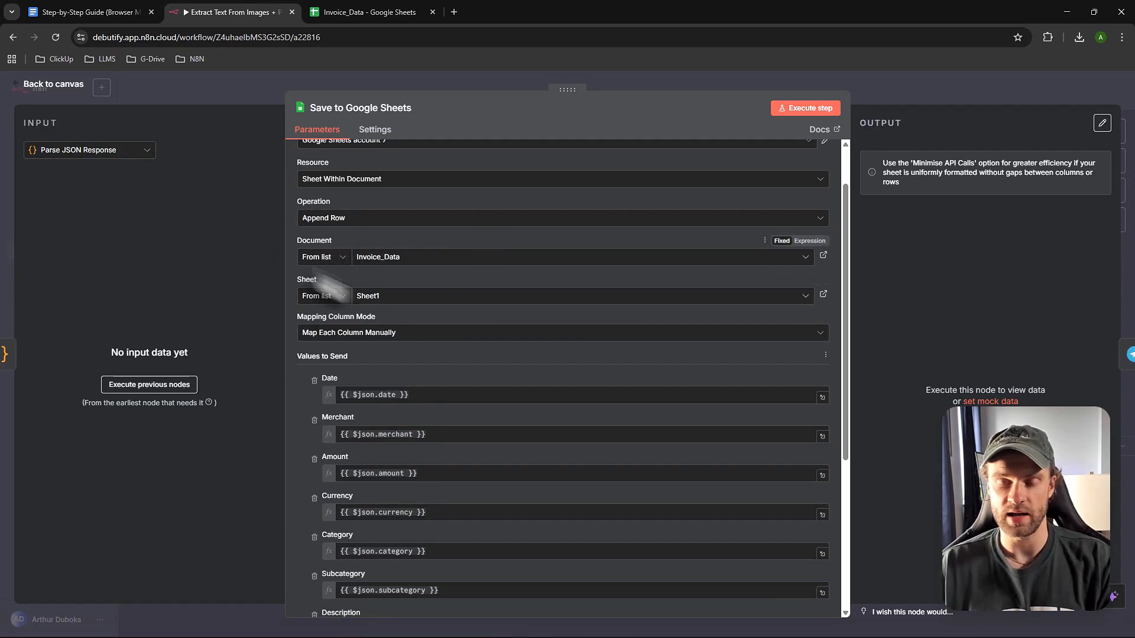
left_click(423, 260)
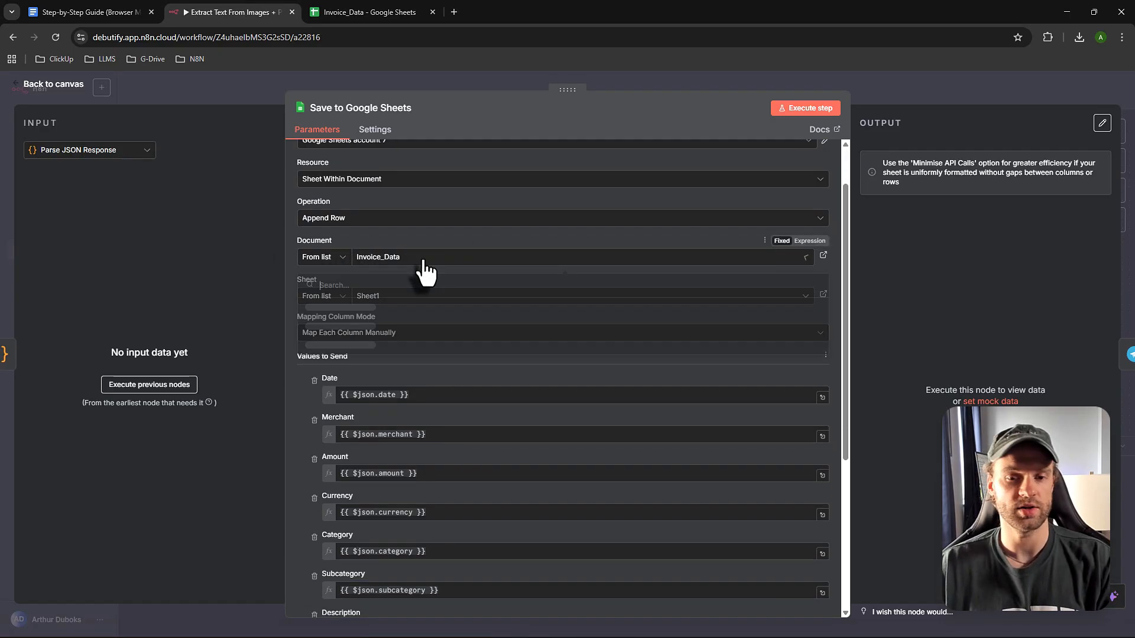
left_click(423, 241)
left_click(427, 257)
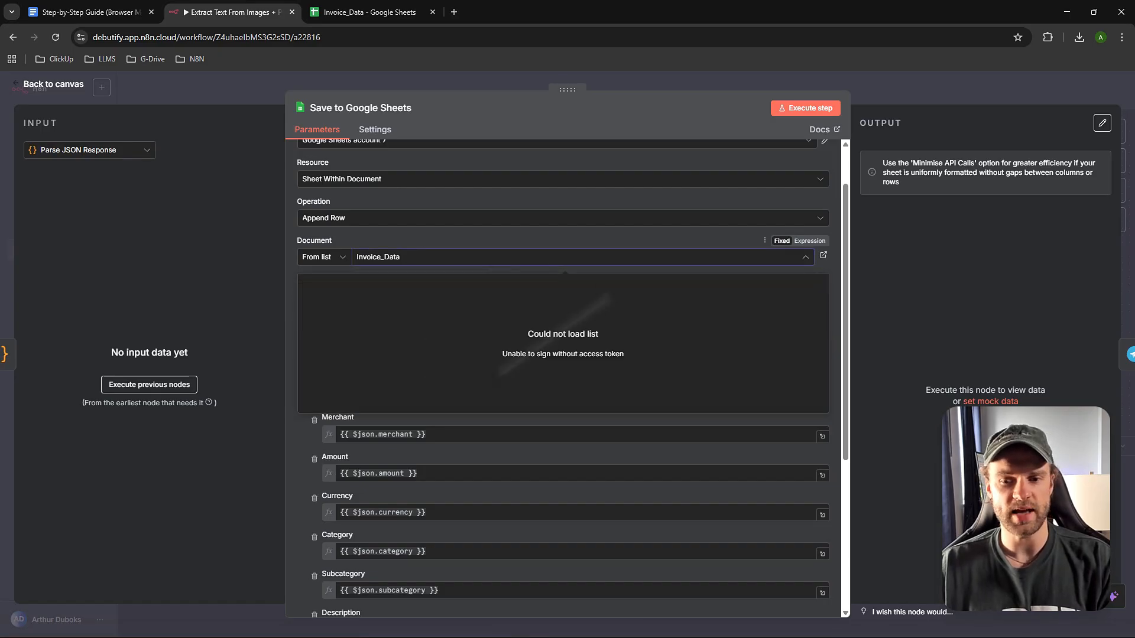
left_click(434, 234)
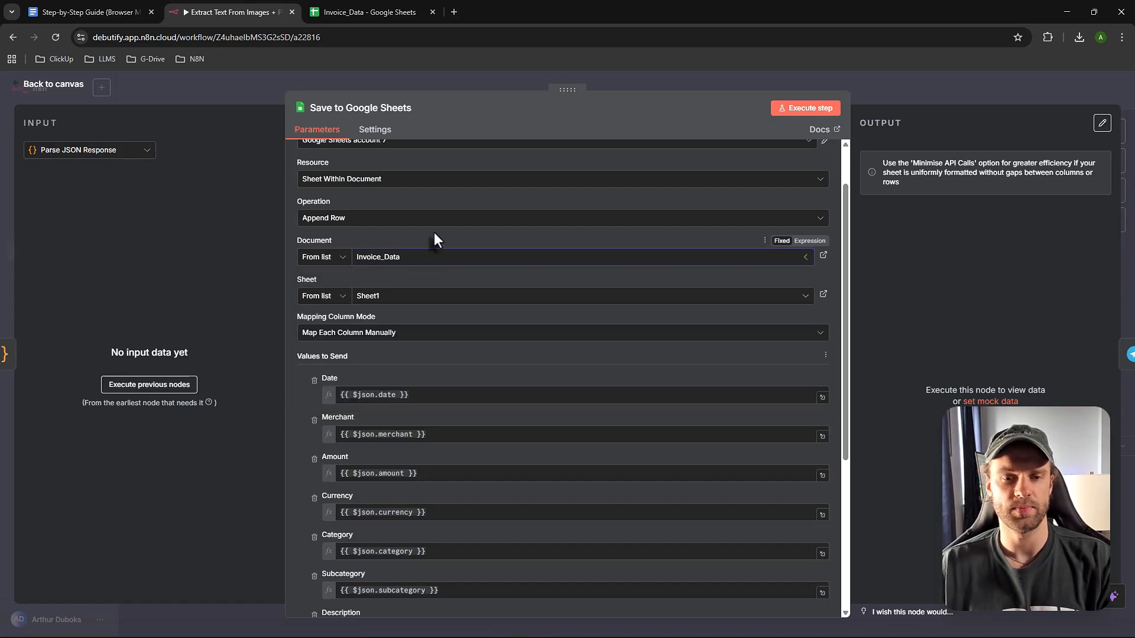
- Switch back to the original working Google credential and confirm Invoice_Data is still the document
scroll(408, 275, "up", 2)
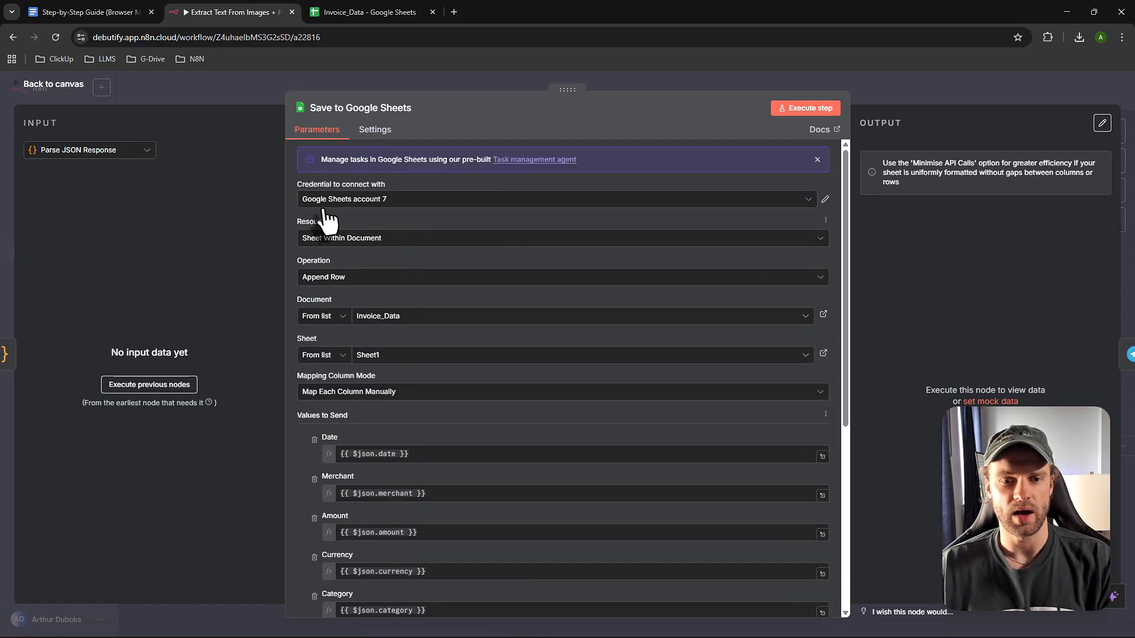
left_click(371, 201)
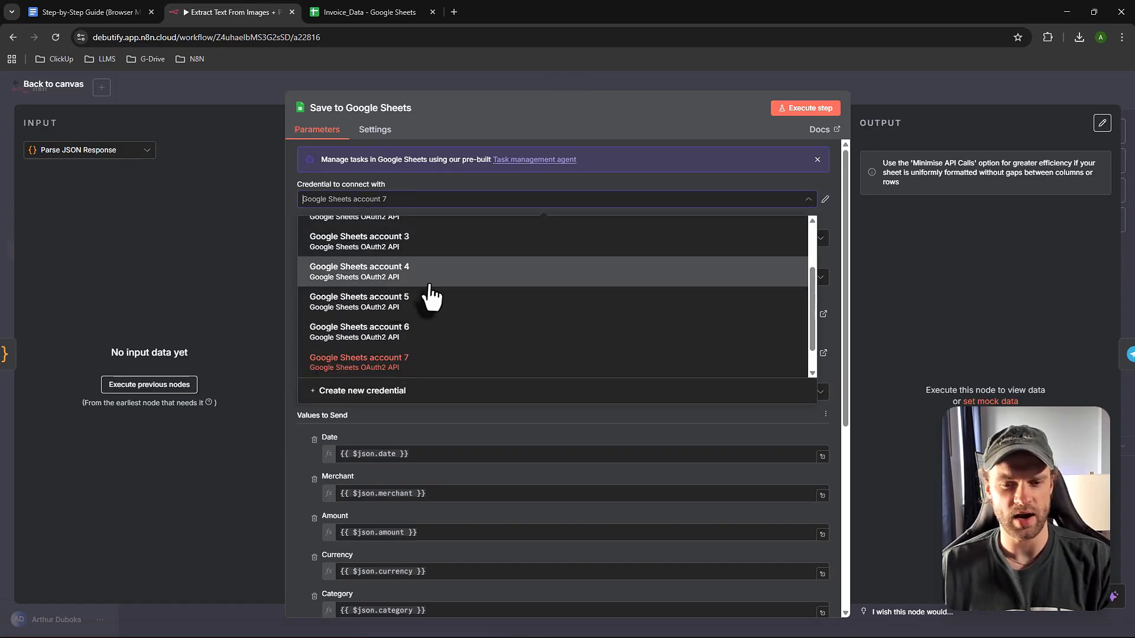
scroll(414, 301, "up", 3)
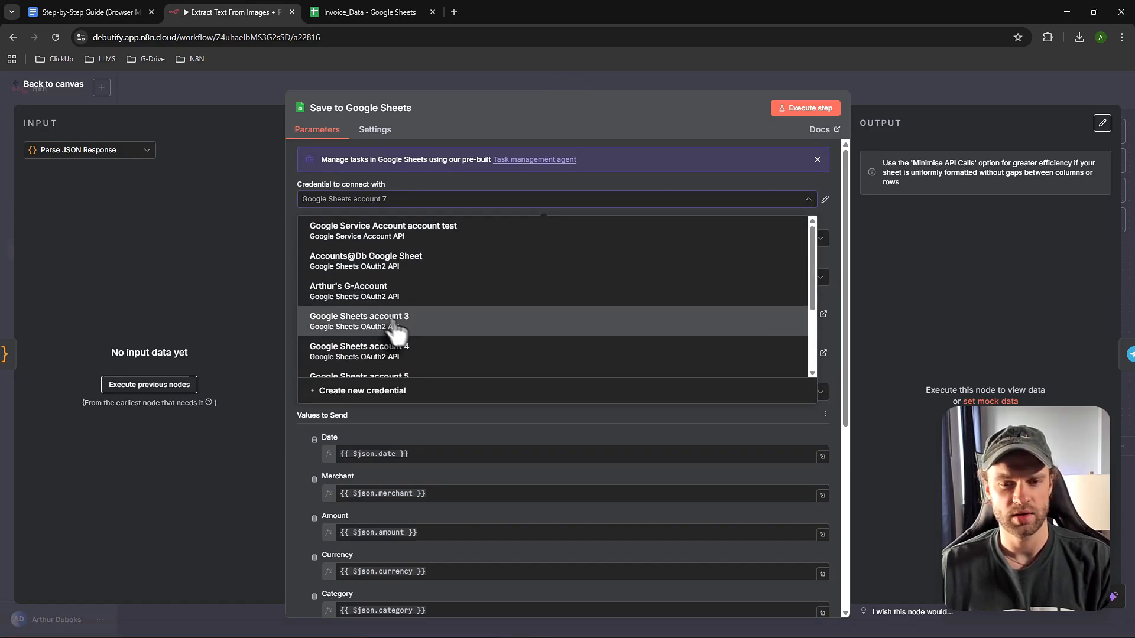
left_click(361, 291)
scroll(396, 337, "down", 1)
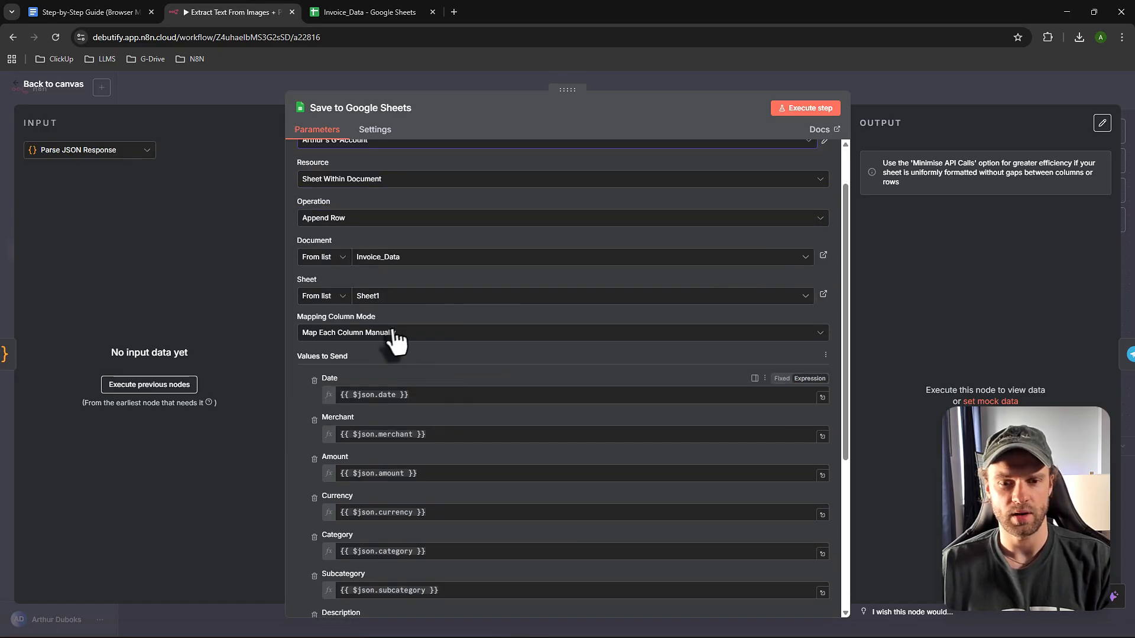
left_click(435, 259)
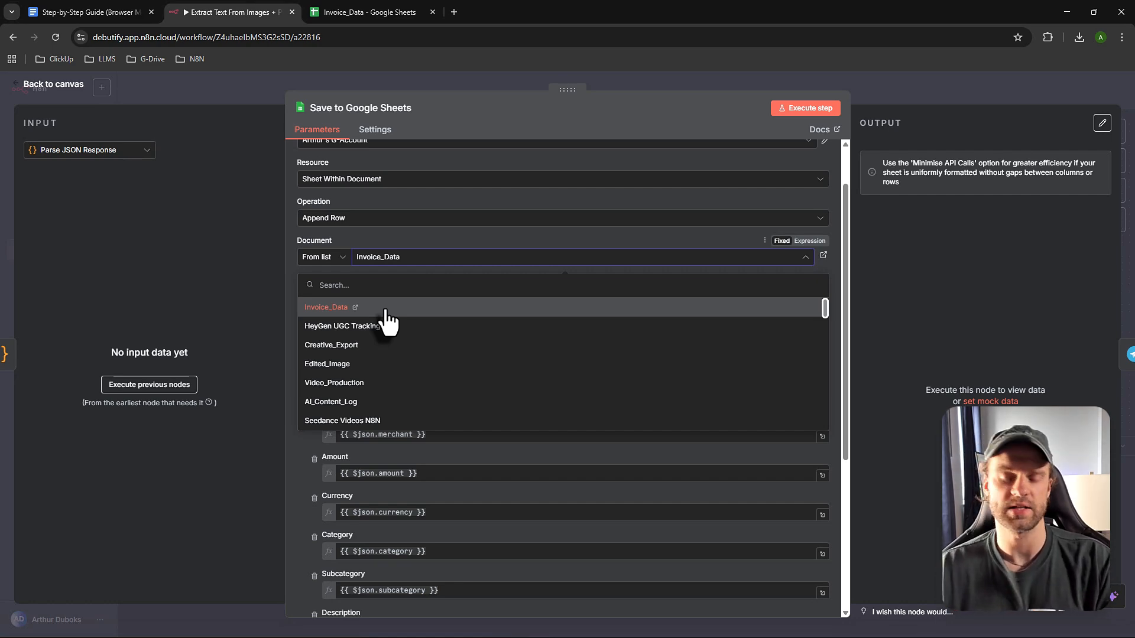
left_click(398, 254)
- Save the workflow from the canvas, then view the Invoice_Data spreadsheet of logged receipts
left_click(53, 84)
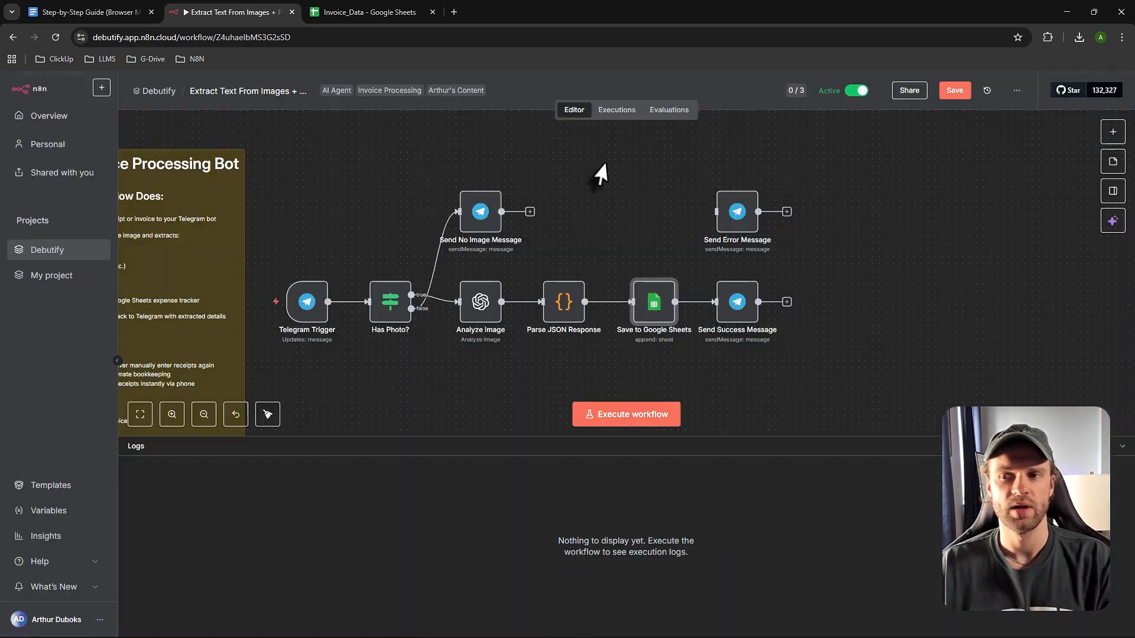
left_click(955, 90)
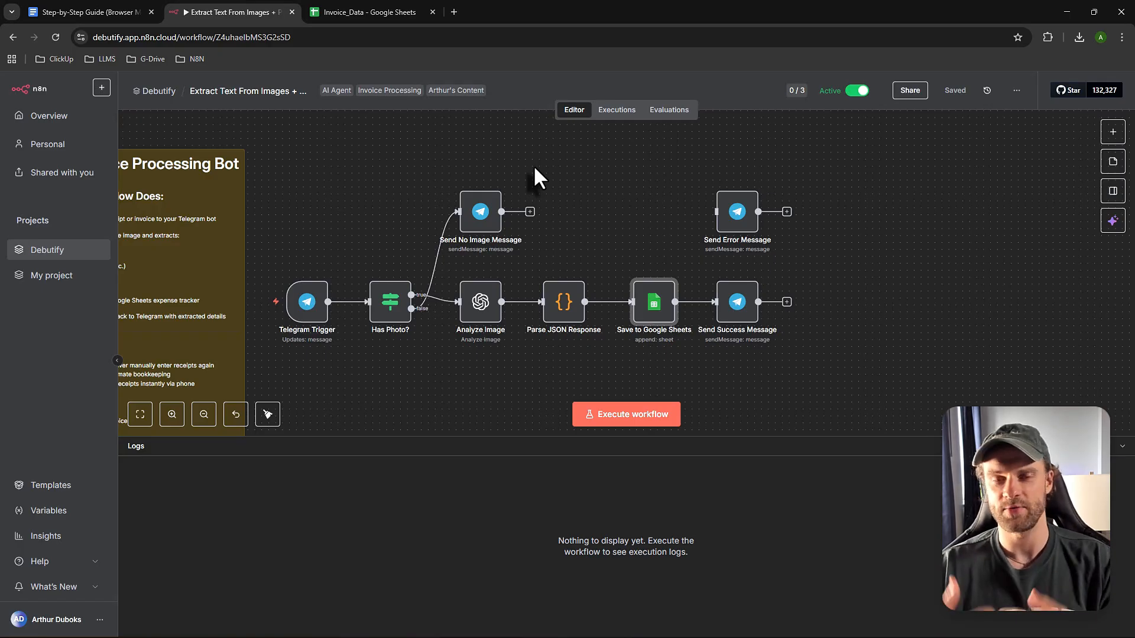
left_click(369, 12)
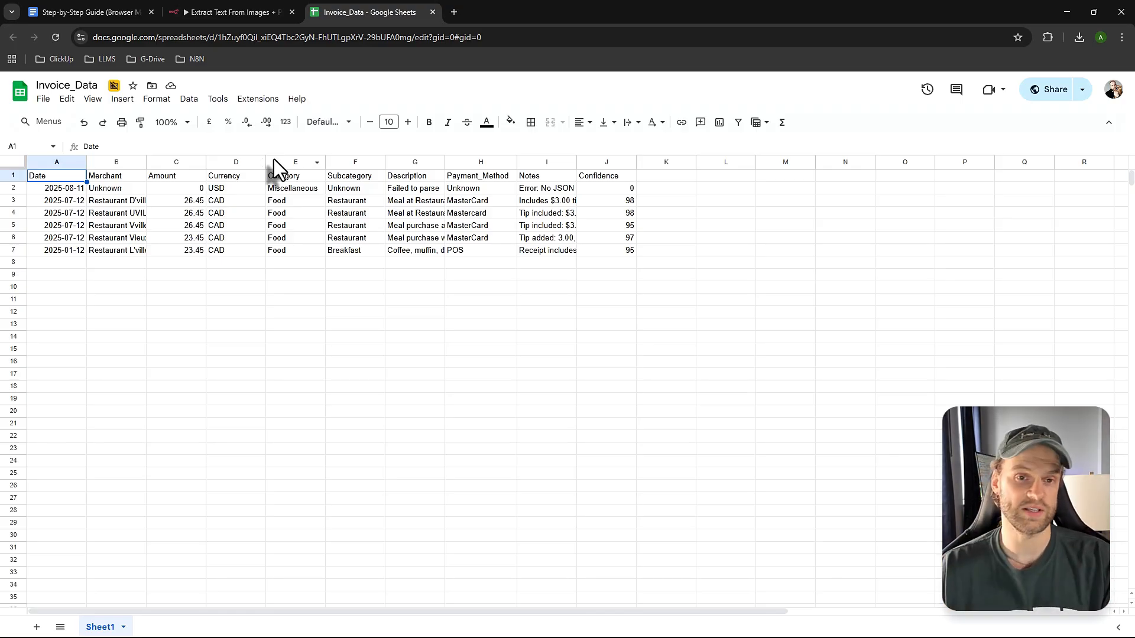
- Go back to the Extract Text From Images workflow in the n8n editor
left_click(222, 12)
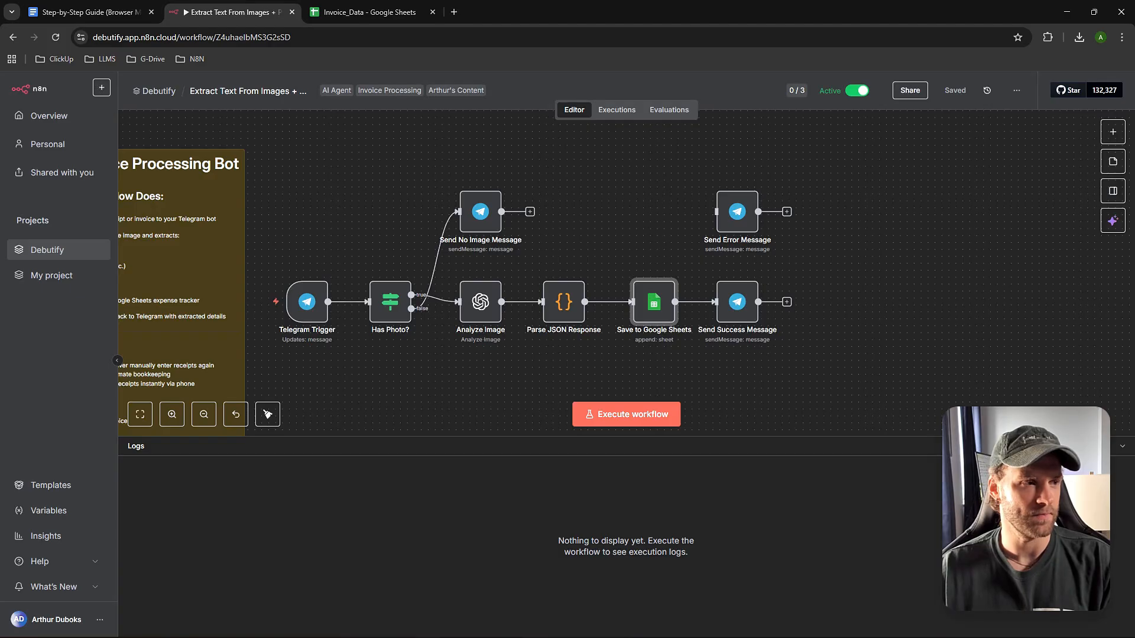